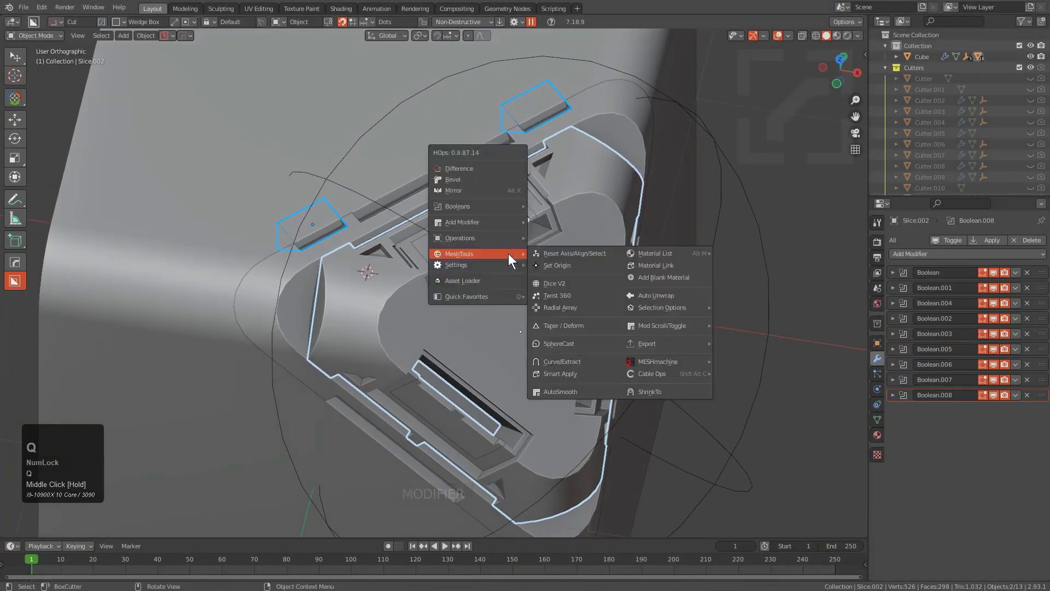
Hide the cutter outlines with the HardOps MeshTools entry, deselect everything, and reselect the cut object
left_click(557, 309)
key("alt+a")
middle_click_drag(557, 309, 475, 326)
scroll(408, 230, "up", 2)
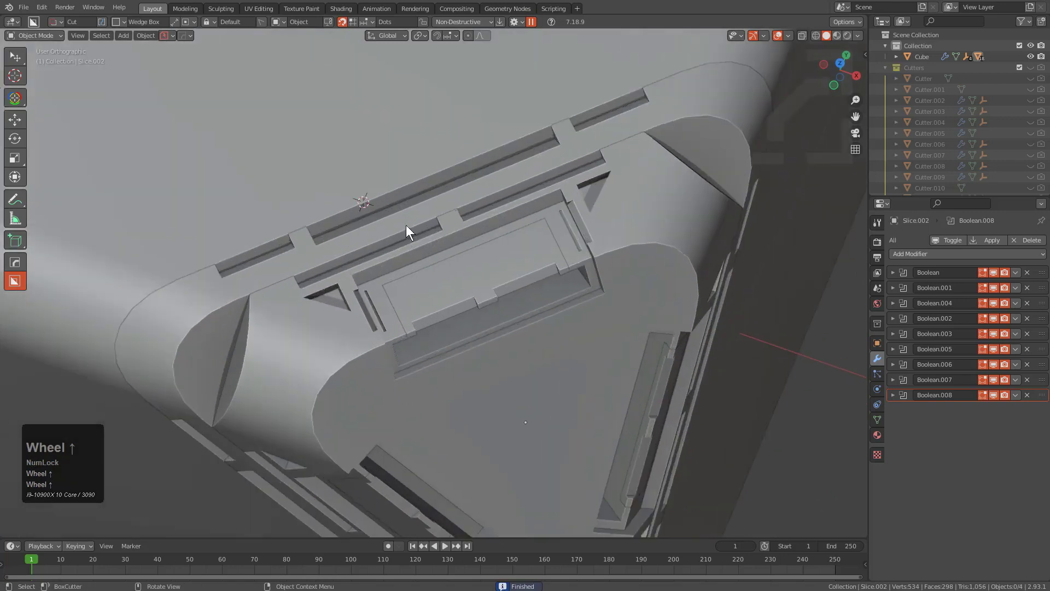
left_click(471, 241)
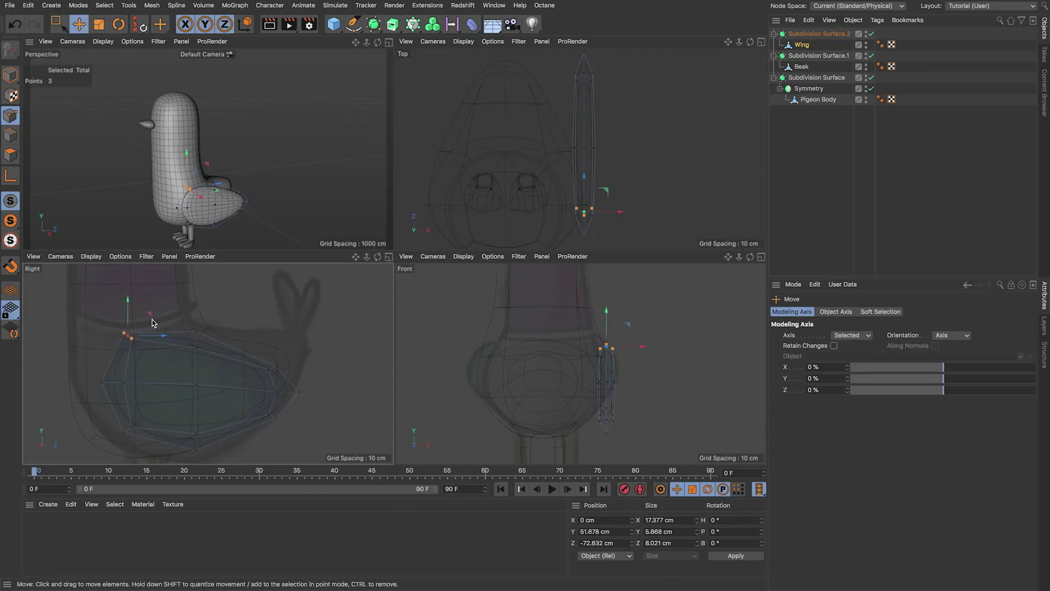
In the maximized Right view, select the wing's edge and lower points and drag the lower-left ones to reshape it
middle_click(153, 328)
scroll(340, 274, "up", 5)
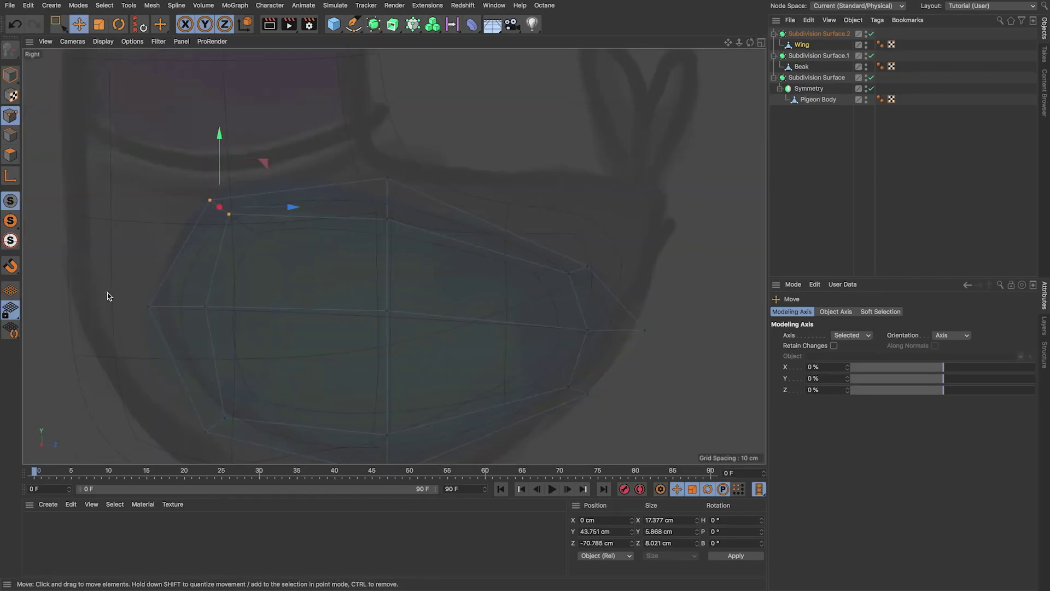
left_click_drag(126, 320, 218, 272)
left_click(386, 311)
middle_click_drag(358, 398, 349, 356, "alt")
left_click_drag(345, 335, 432, 441)
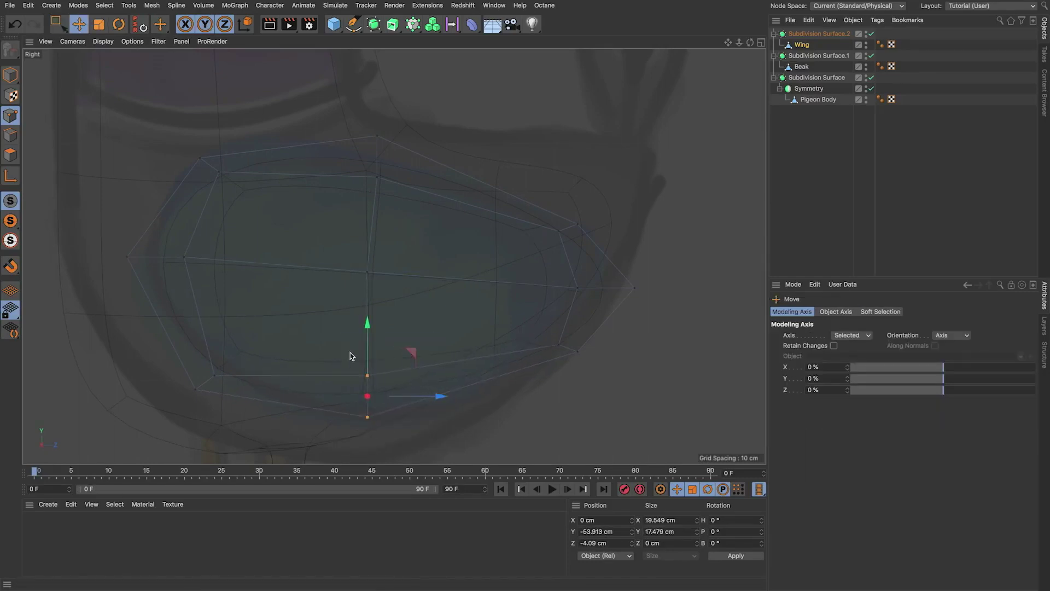
left_click_drag(175, 350, 230, 405)
left_click_drag(207, 329, 207, 322)
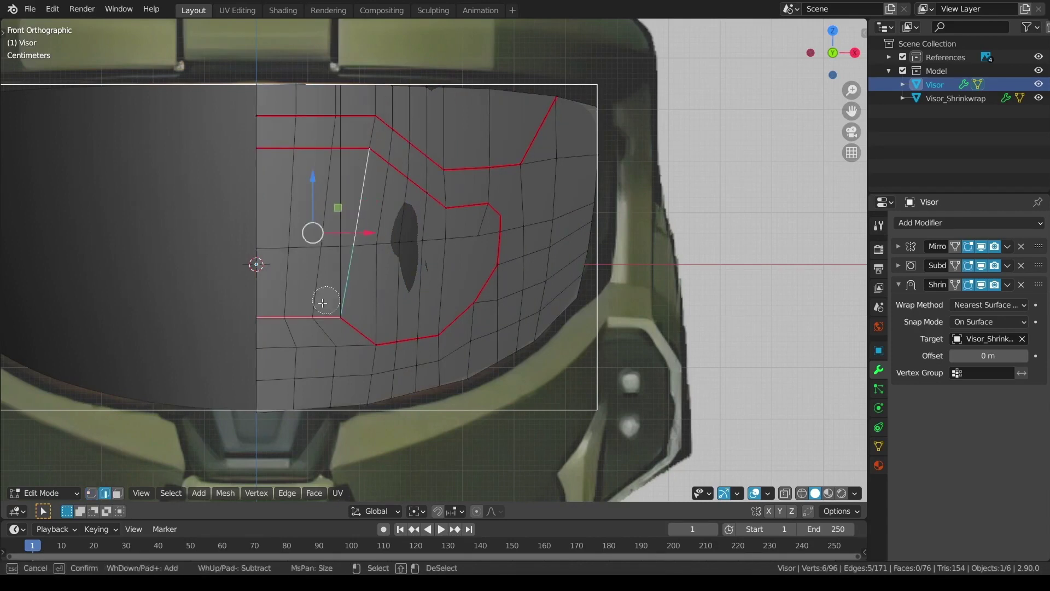
Select the visor's outline in vertex mode and call up Quick Favorites for LoopTools Space
left_click(92, 493)
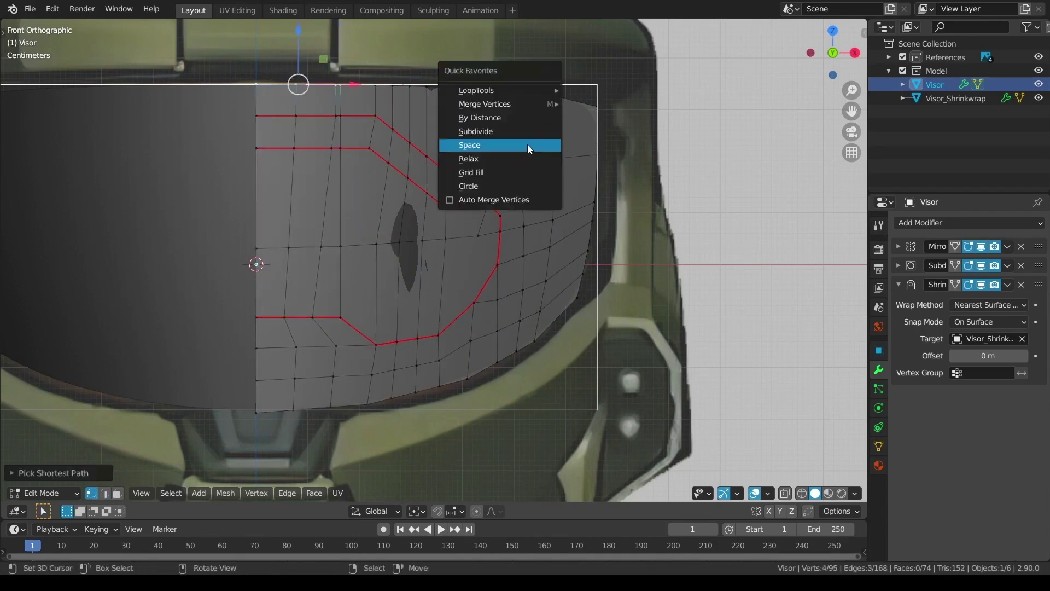
left_click(341, 247)
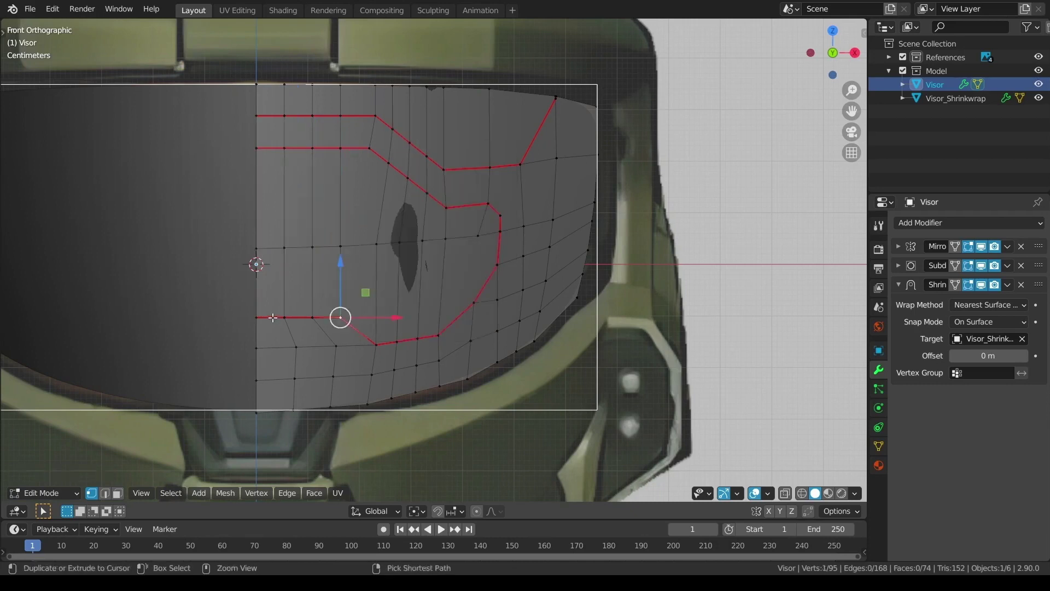
right_click(459, 331)
left_click(459, 330)
scroll(459, 330, "up", 1)
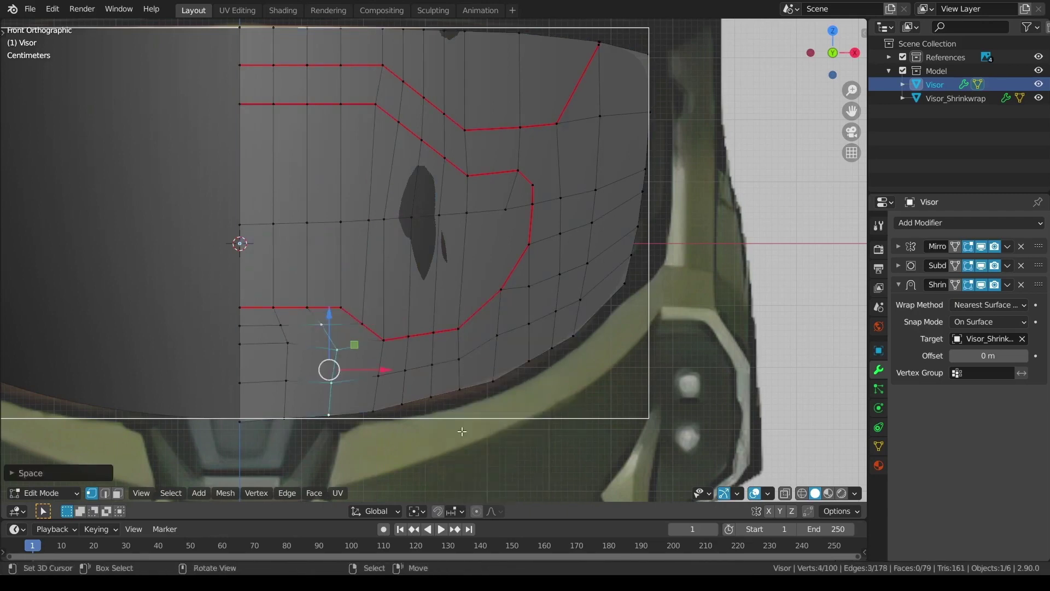
left_click(255, 298)
key("KP_3")
key("q")
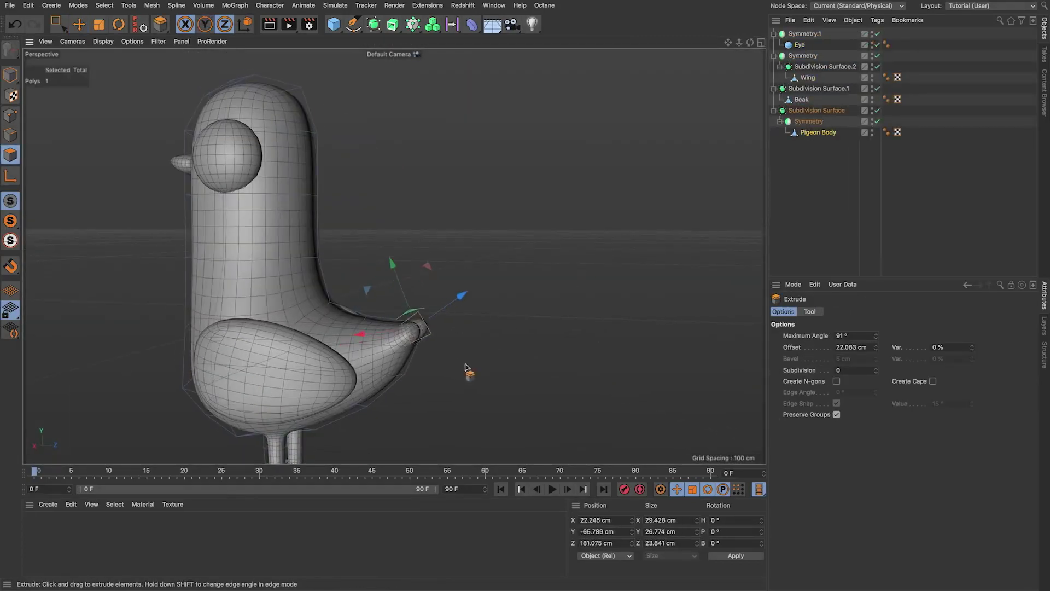
Rotate the extruded wing polygon and loop-select the edges at the wing base
key("r")
left_click_drag(418, 303, 438, 345, "alt")
key("u")
key("l")
key("Return")
scroll(438, 345, "up", 3)
left_click(453, 357)
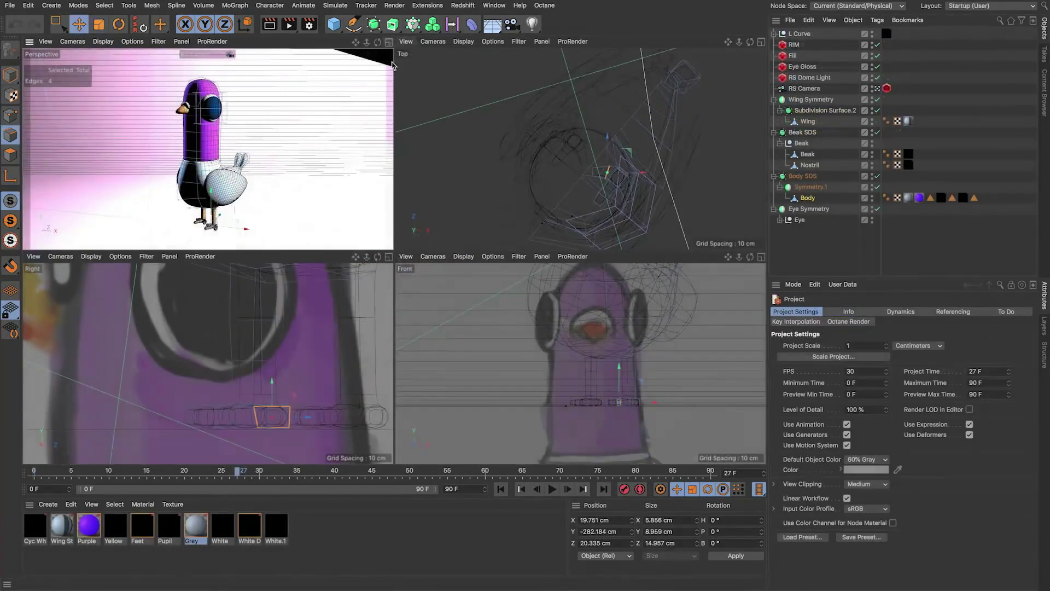
Maximize the Perspective view and start a progressive Redshift RenderView preview of the pigeon
middle_click(391, 65)
left_click(463, 5)
left_click(493, 87)
left_click(492, 121)
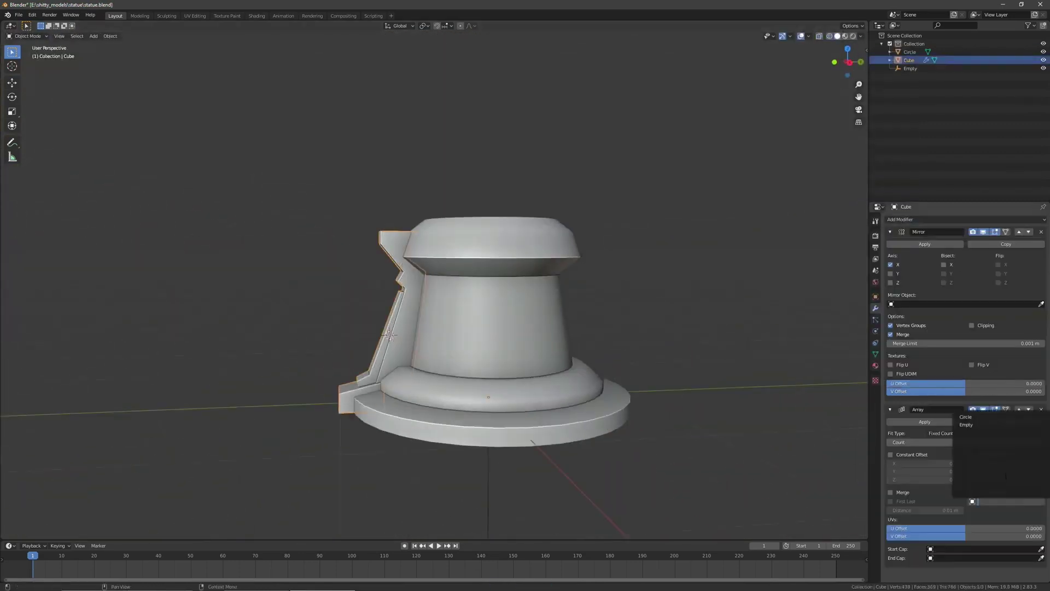
Add a loop cut, bevel the rim edges, merge vertices by distance, and add a new cube
key("ctrl+r")
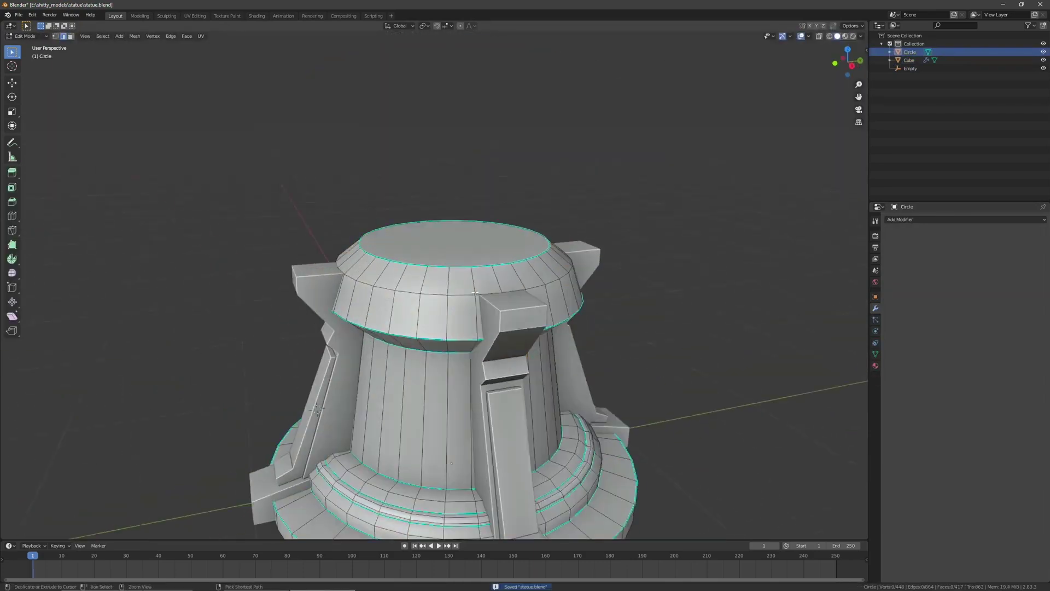
key("ctrl+b")
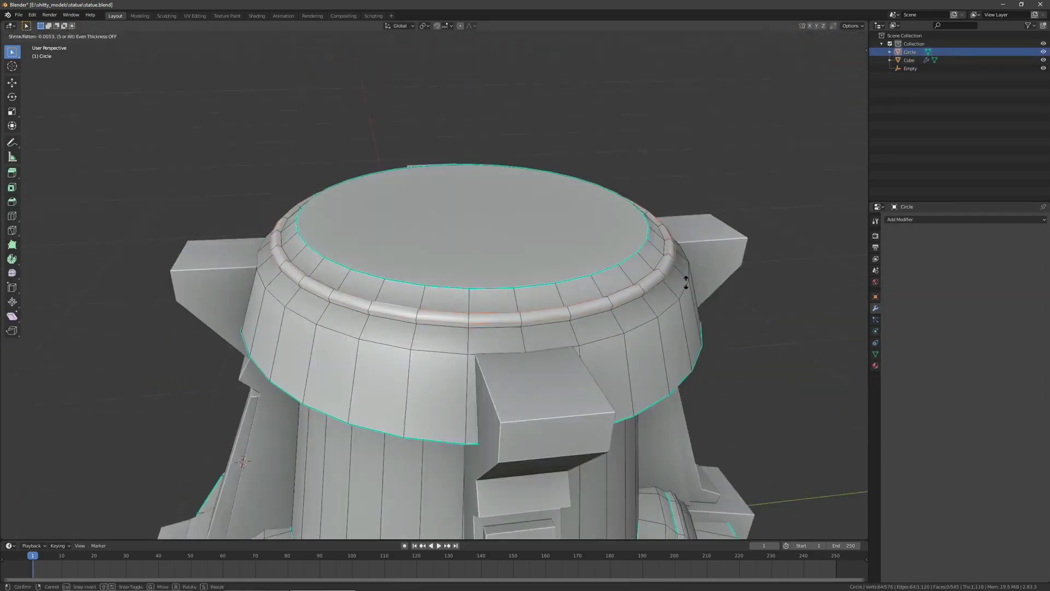
key("m")
left_click(462, 281)
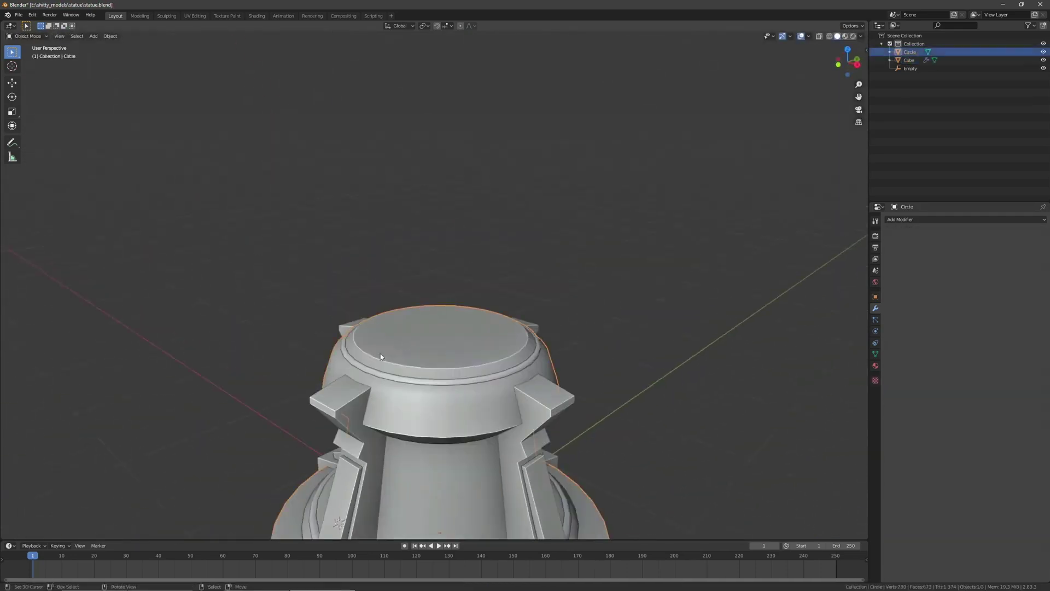
key("shift+a")
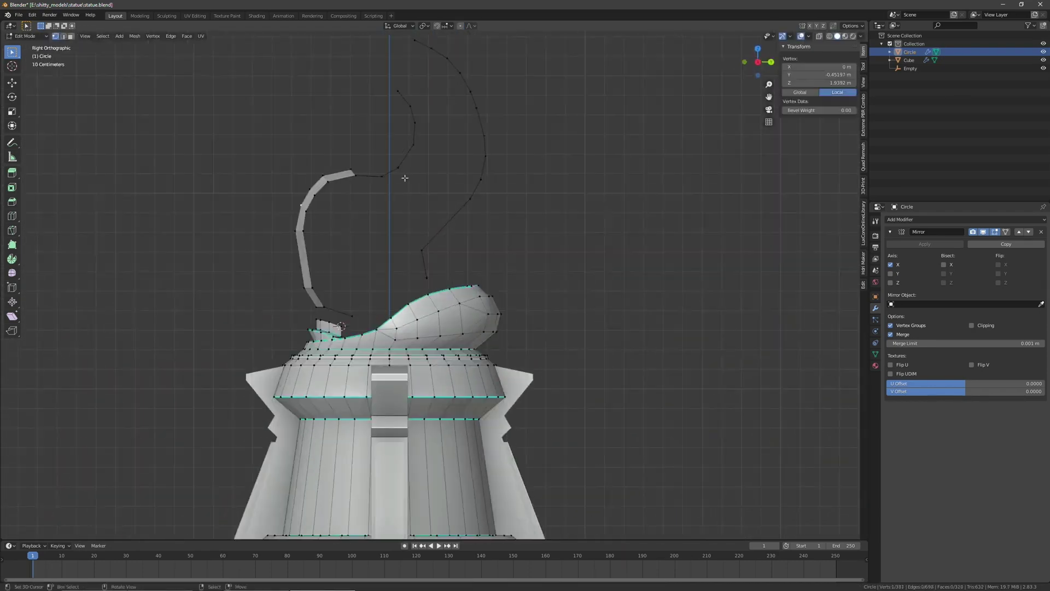
Shape the ornament curve with proportional editing, subdivide its edges, and slide the vertices into place
key("g")
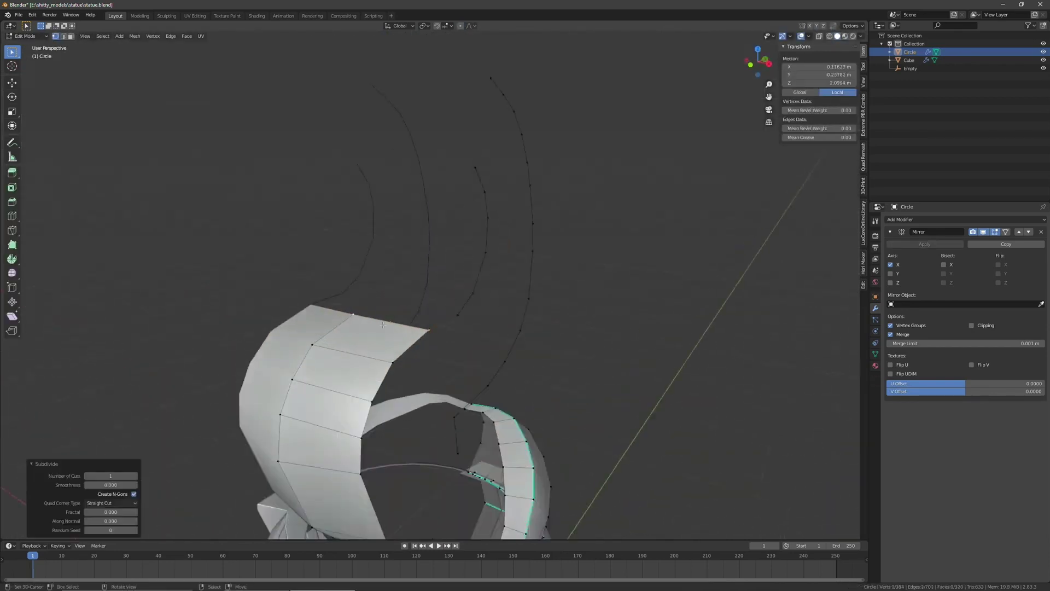
right_click(315, 350)
left_click(315, 350)
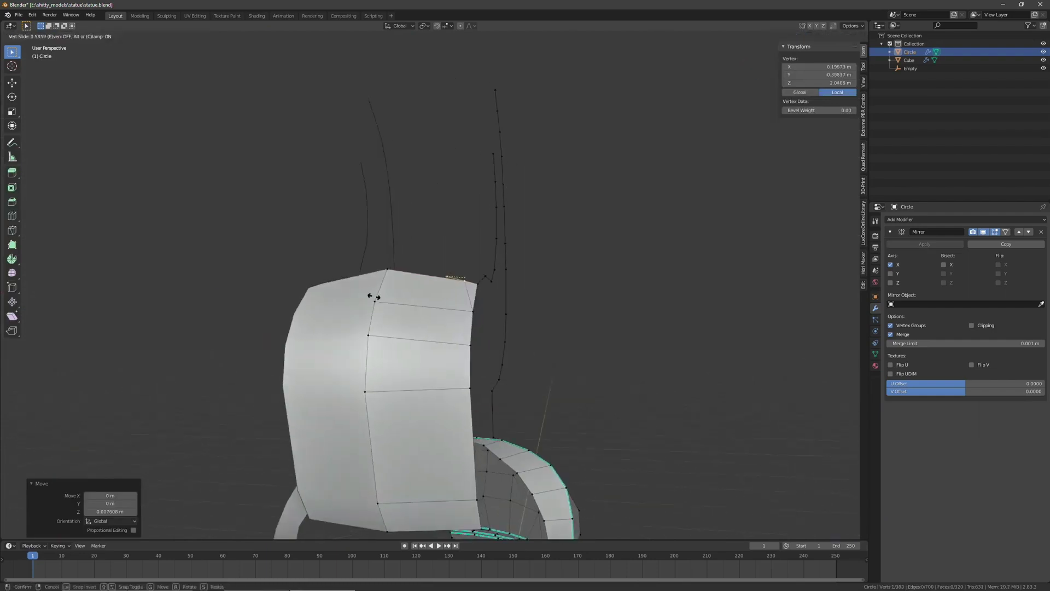
key("g")
left_click(474, 291)
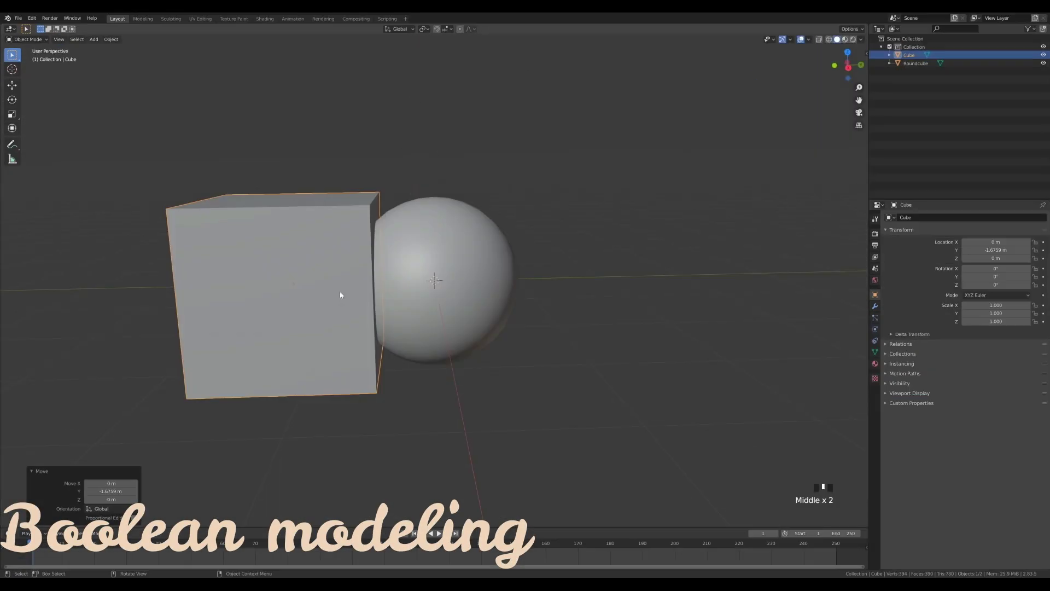
Add a Boolean modifier to Roundcube set to Difference with the Cube as object
left_click(480, 246)
left_click(875, 306)
left_click(908, 217)
left_click(886, 255)
left_click(1006, 263)
left_click(1001, 273)
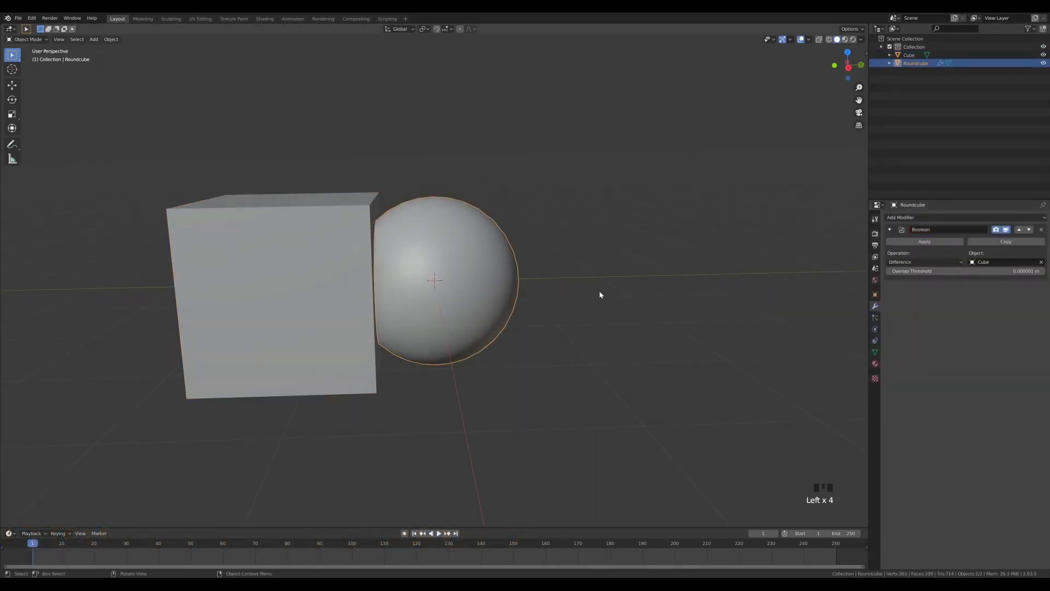
Hide the cube to inspect the hollow cut in the sphere, then unhide it
left_click(293, 234)
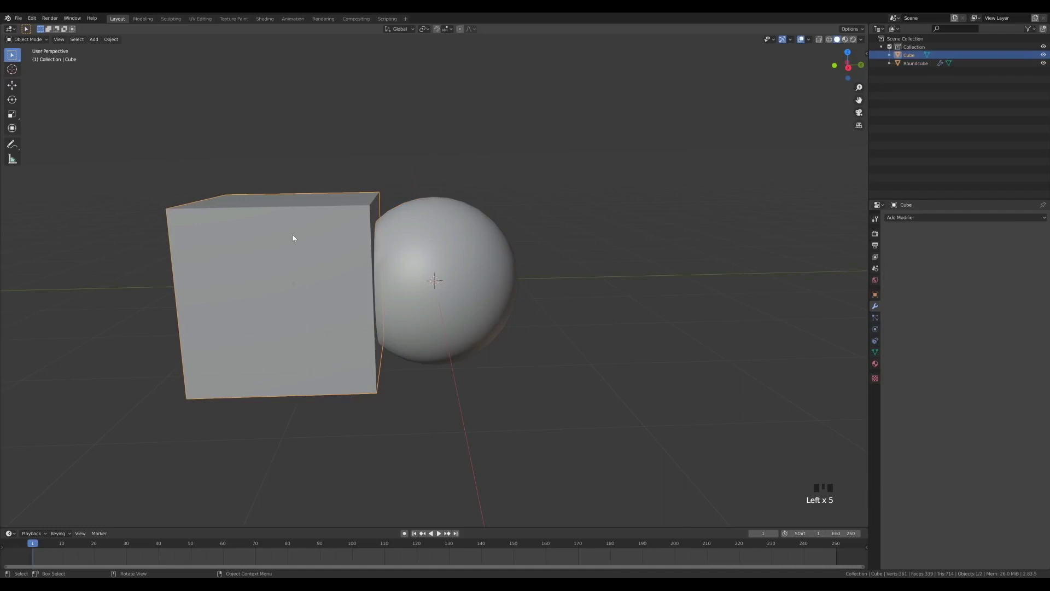
key("h")
middle_click_drag(422, 296, 347, 309)
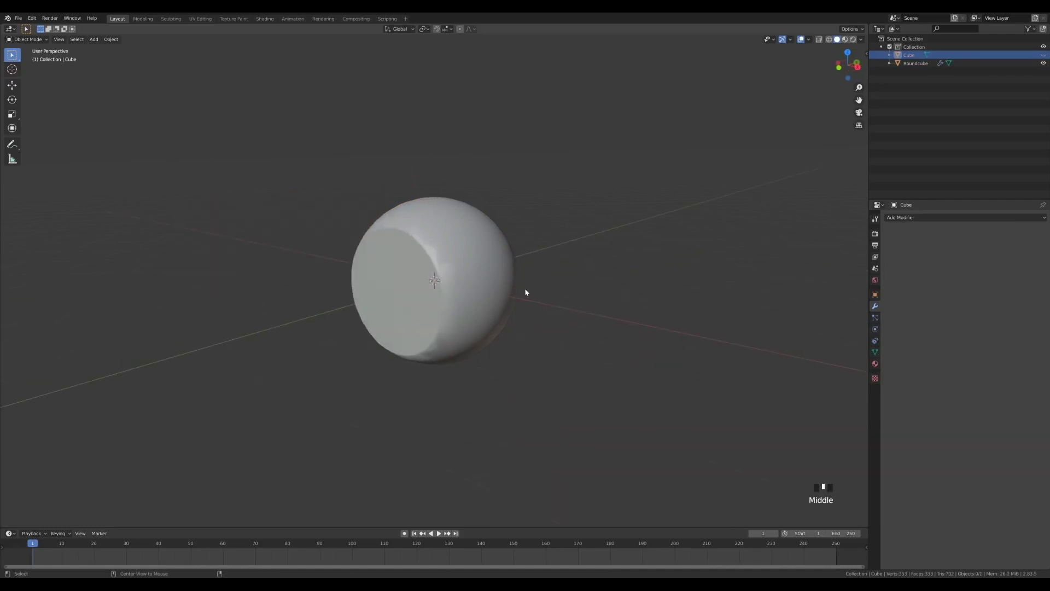
key("alt+h")
middle_click_drag(521, 287, 502, 253)
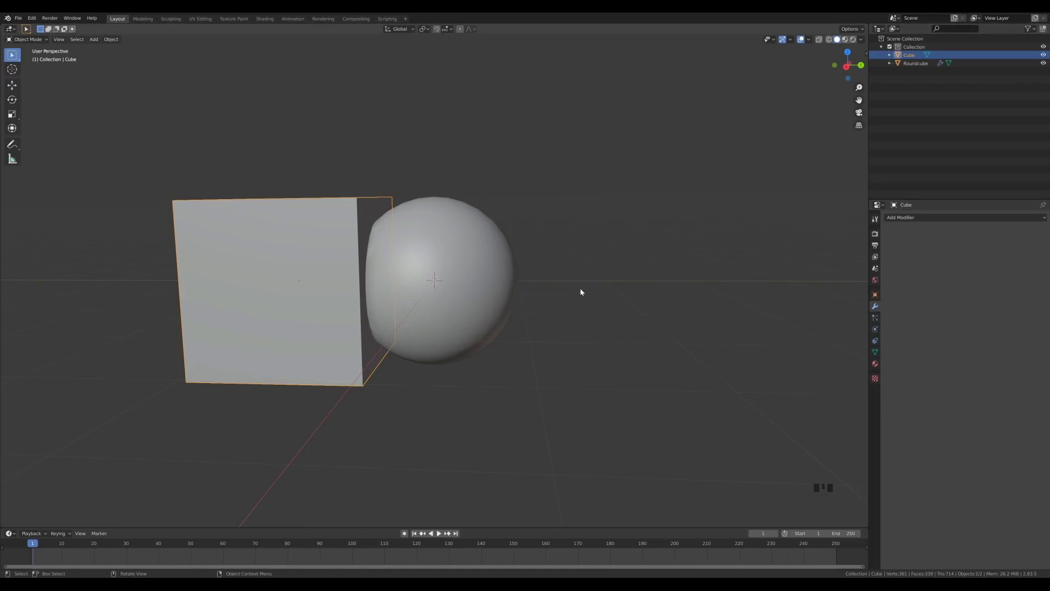
Make the cube a wireframe cutter with Bool Tool Ctrl+Numpad Minus and test moving it
double_click(473, 280)
key("ctrl+KP_Subtract")
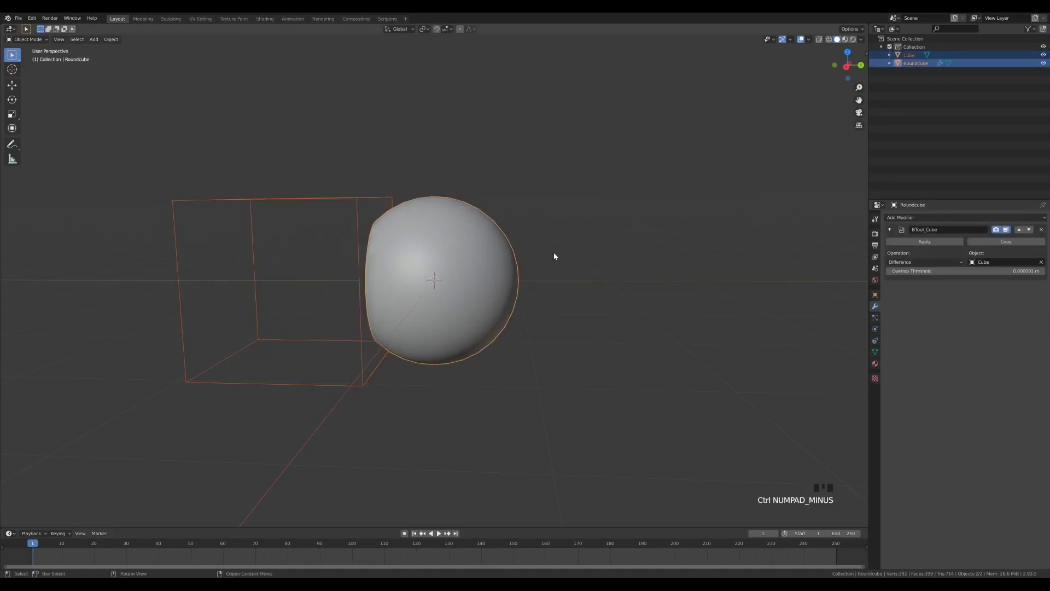
key("ctrl+KP_Subtract")
middle_click_drag(553, 256, 481, 253)
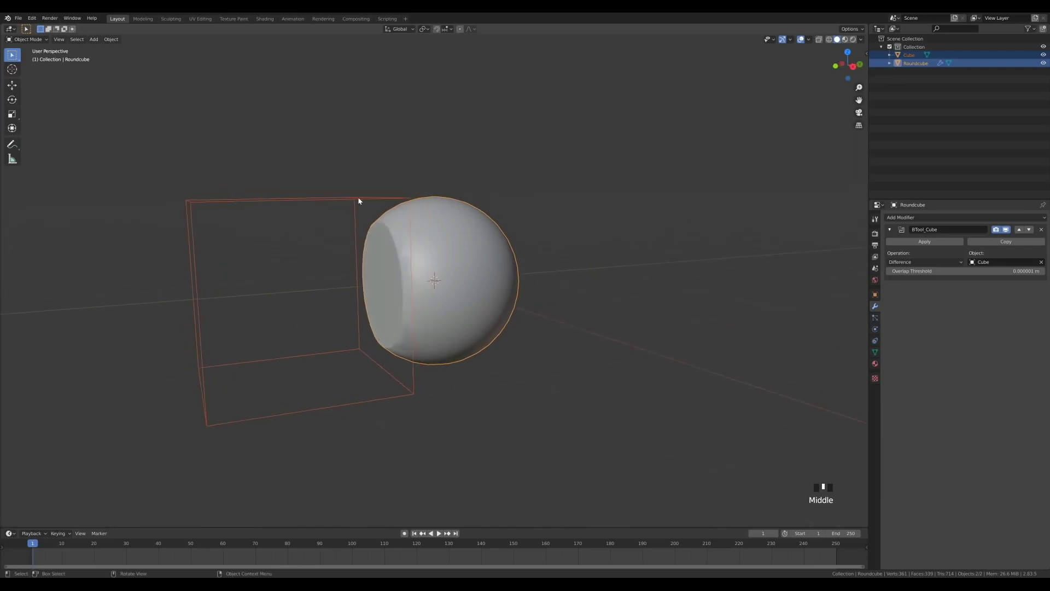
left_click(359, 201)
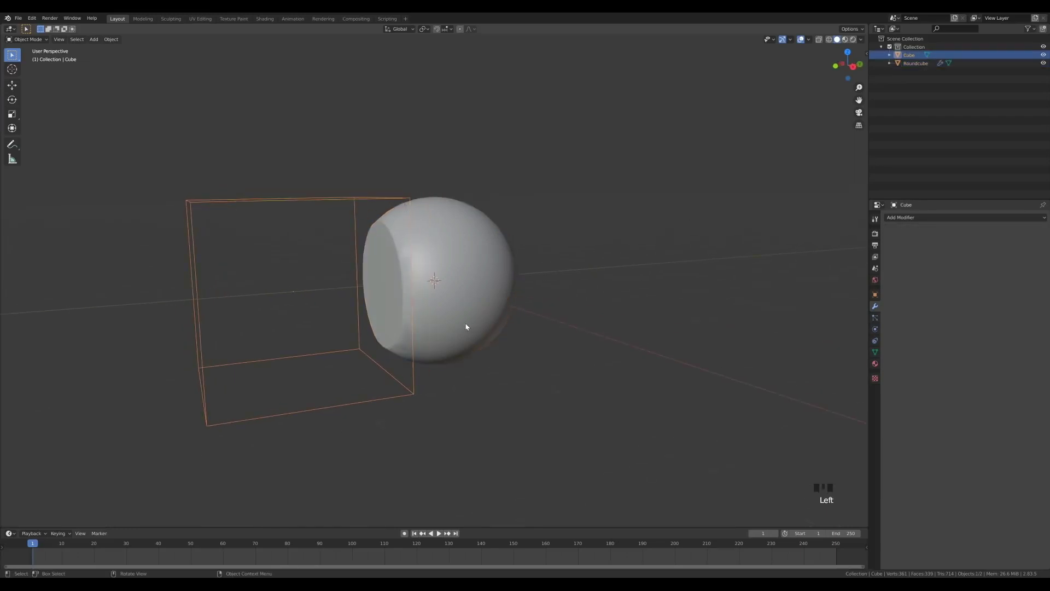
key("g")
key("Escape")
middle_click_drag(526, 233, 401, 233, "shift")
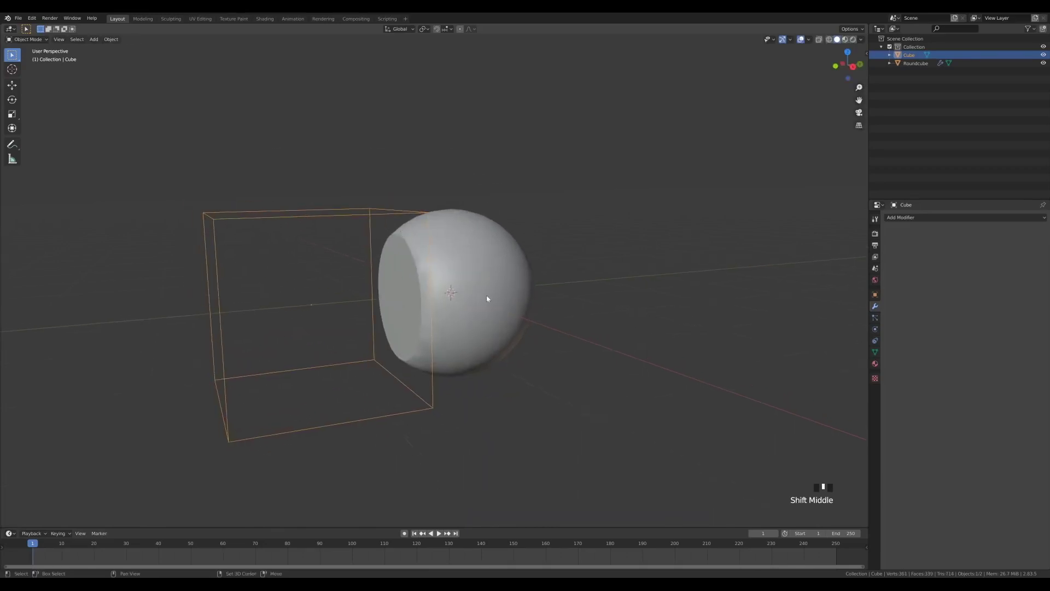
Add a Solidify modifier to the sphere and move it above the Boolean cut
left_click(496, 284)
left_click(930, 218)
left_click(891, 342)
left_click(1019, 289)
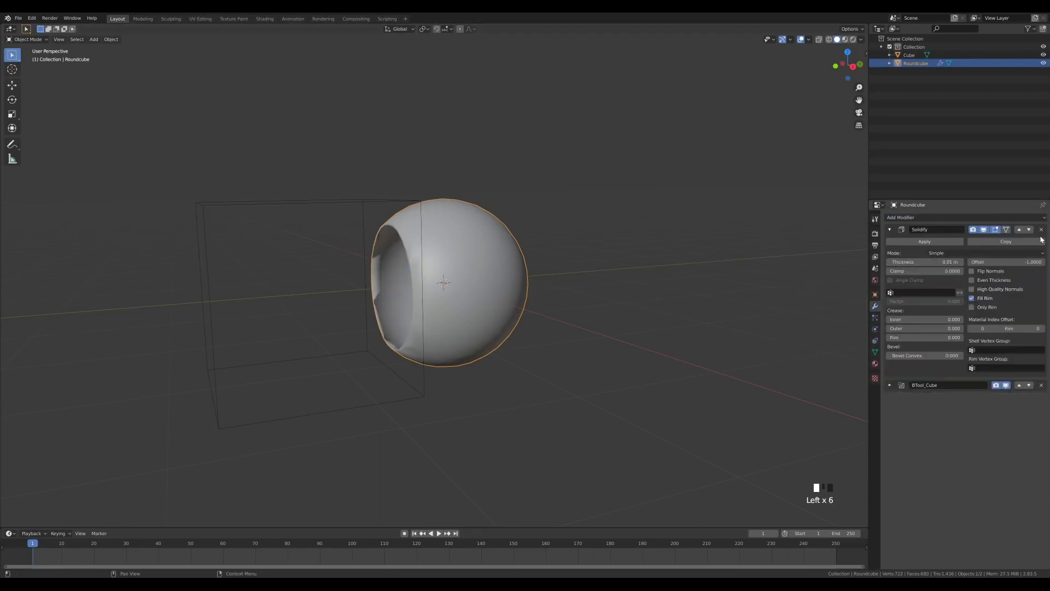
left_click(890, 229)
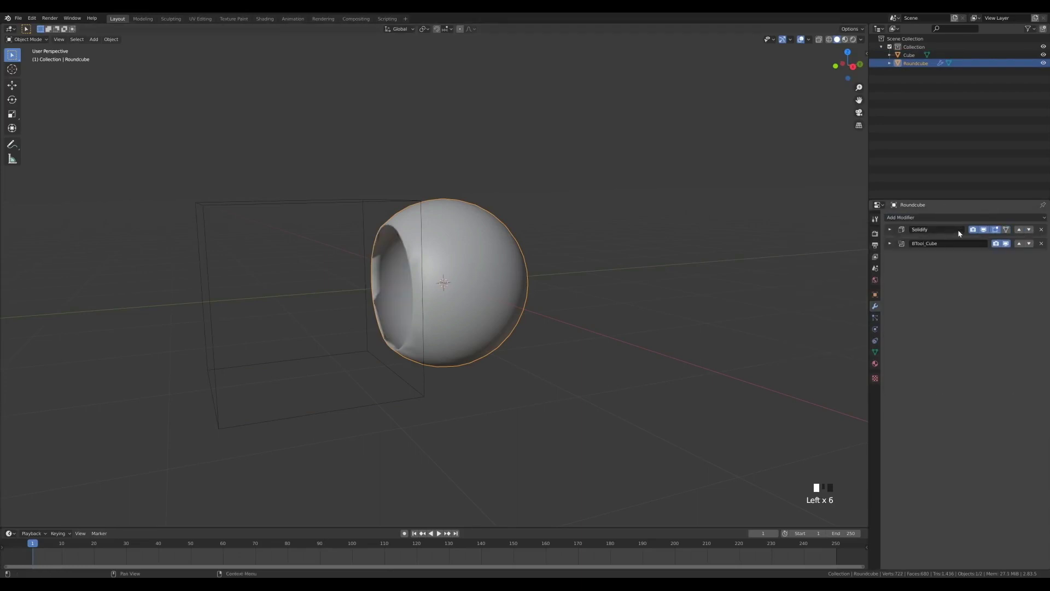
scroll(469, 297, "up", 2)
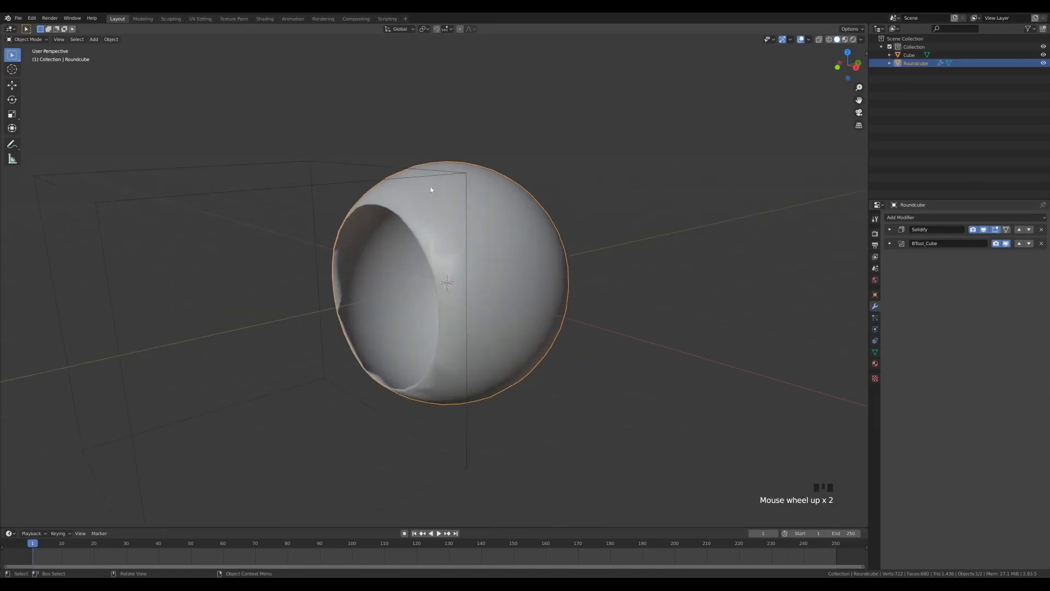
left_click(890, 229)
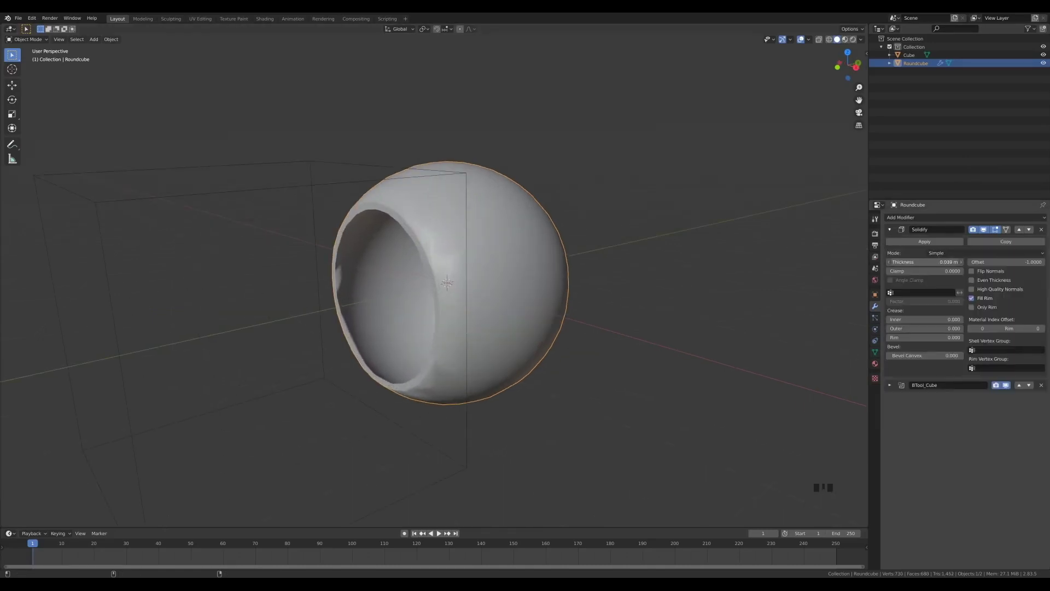
Nudge the cutter box slightly along Y to shift the sphere's opening
left_click(466, 207)
key("g")
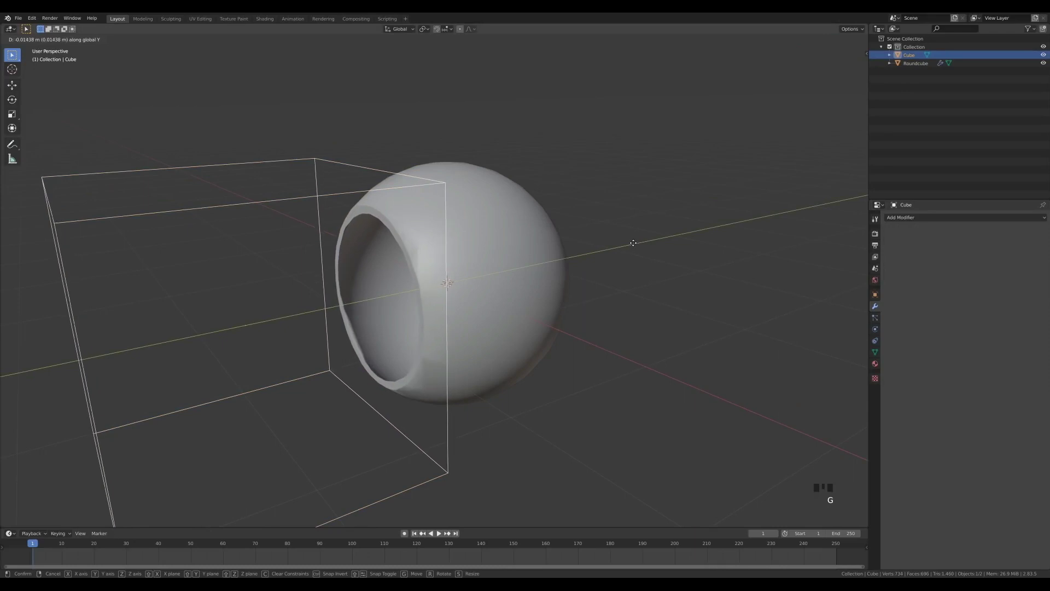
scroll(556, 276, "down", 2)
scroll(566, 257, "up", 2)
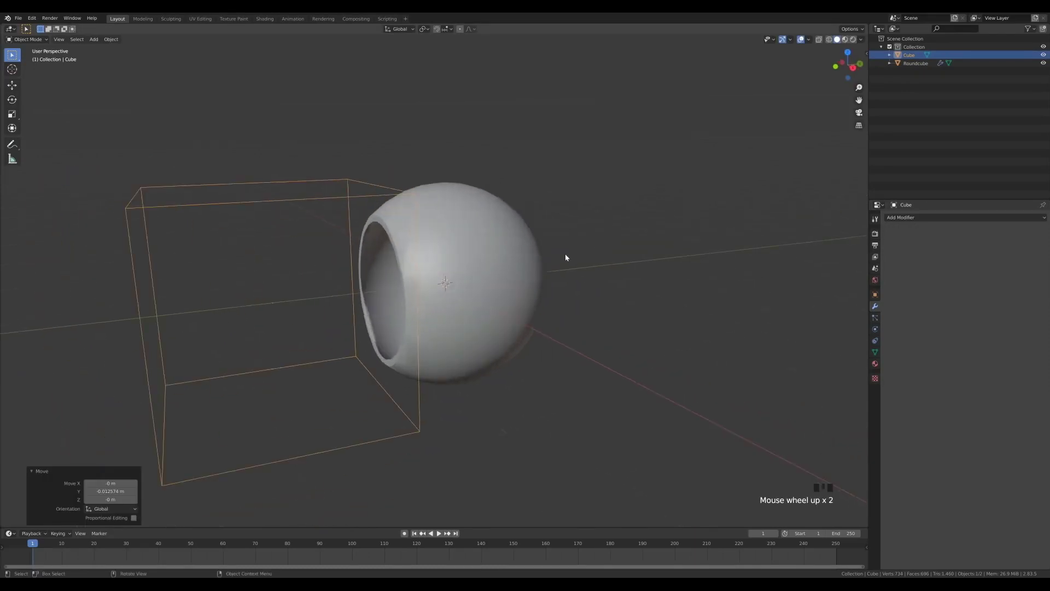
key("shift+a")
Regenerate the building a few times with randomized wall meshes
left_click(525, 288)
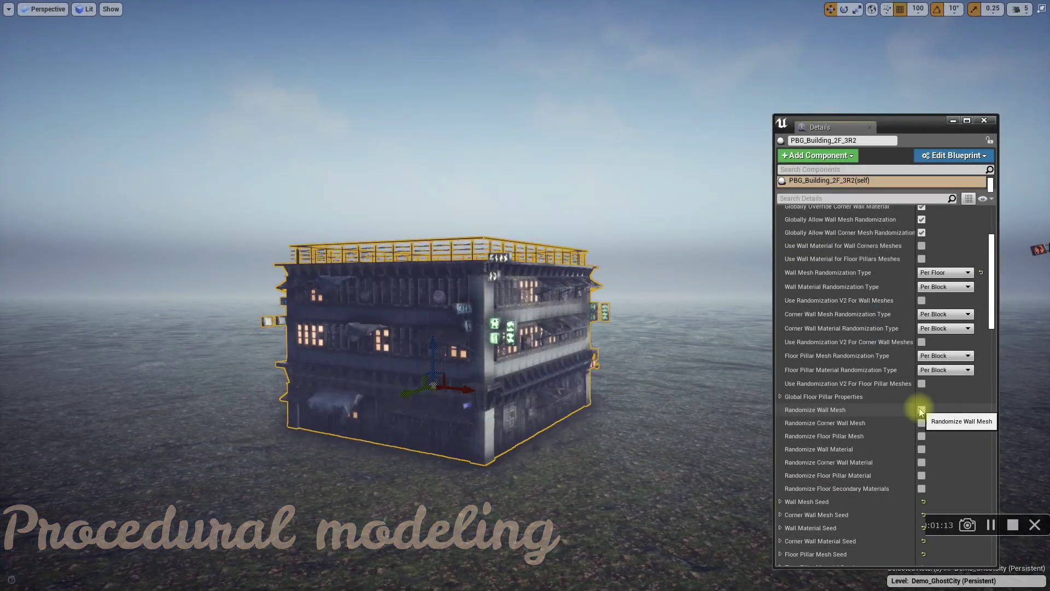
left_click(922, 410)
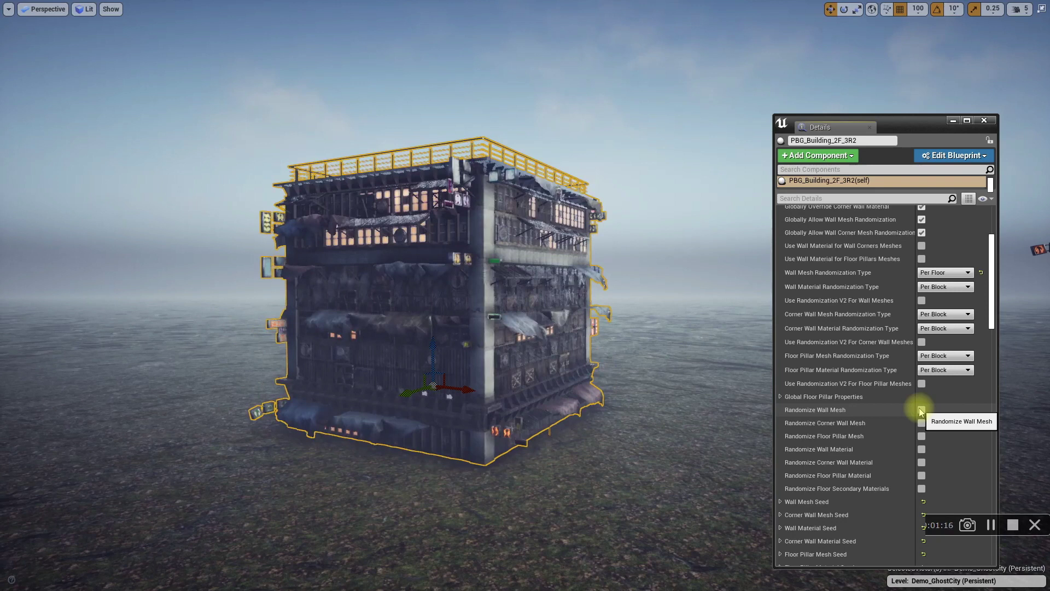
left_click(921, 411)
left_click(922, 410)
left_click(921, 411)
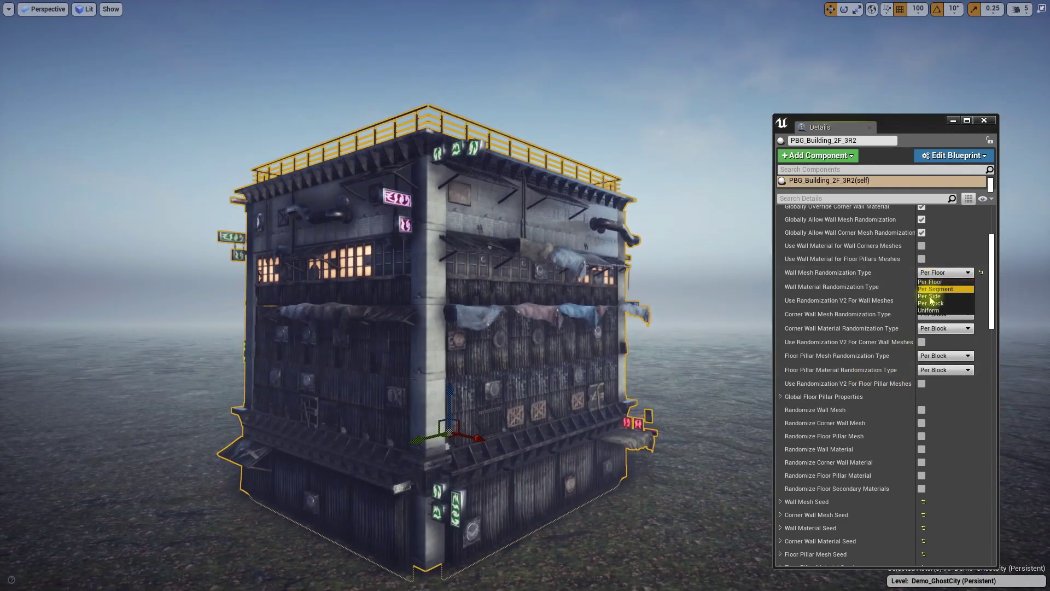
Set Wall Mesh Randomization Type to Per Segment and reroll the wall materials
left_click(936, 289)
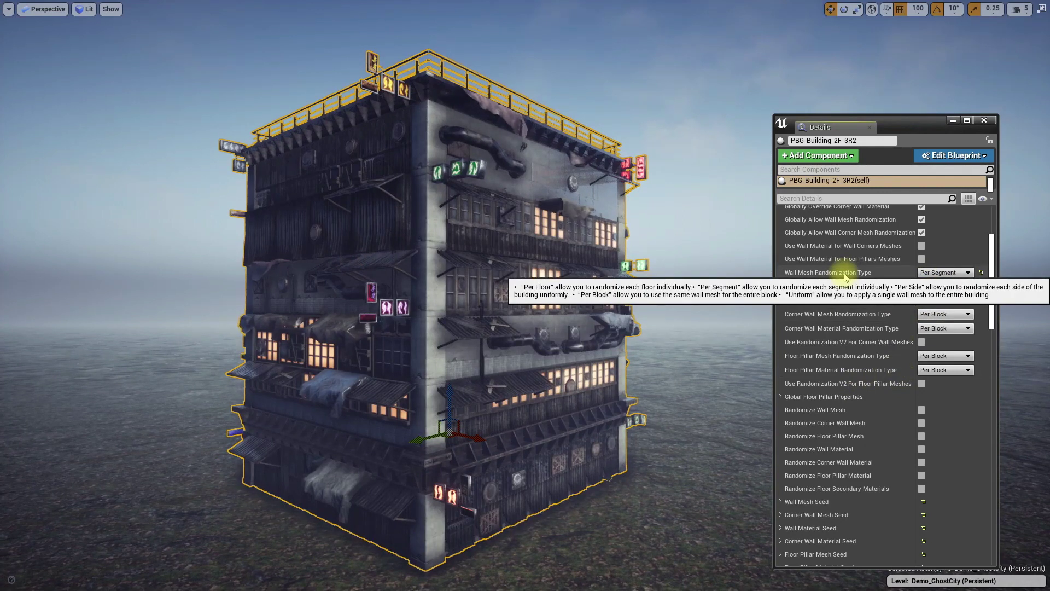
left_click(922, 450)
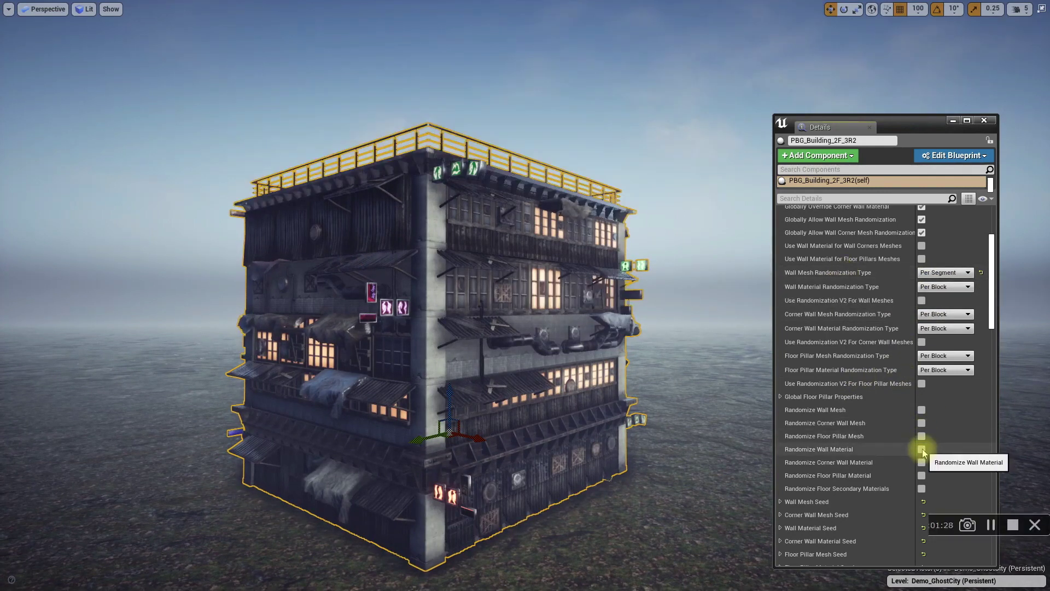
left_click(922, 450)
left_click(922, 450)
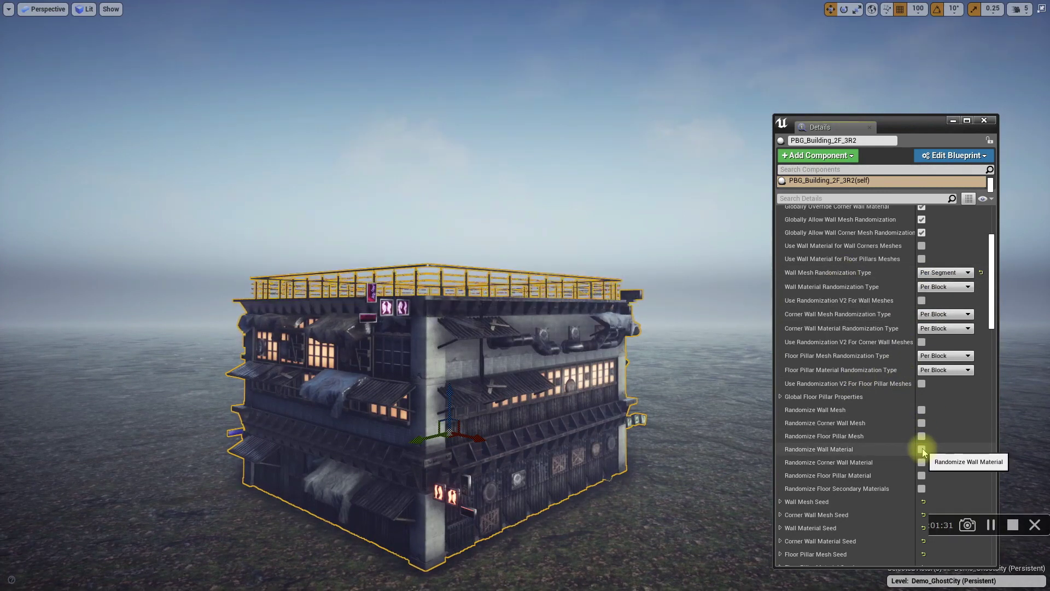
Reroll the per-segment wall meshes repeatedly to compare building variations
left_click(922, 410)
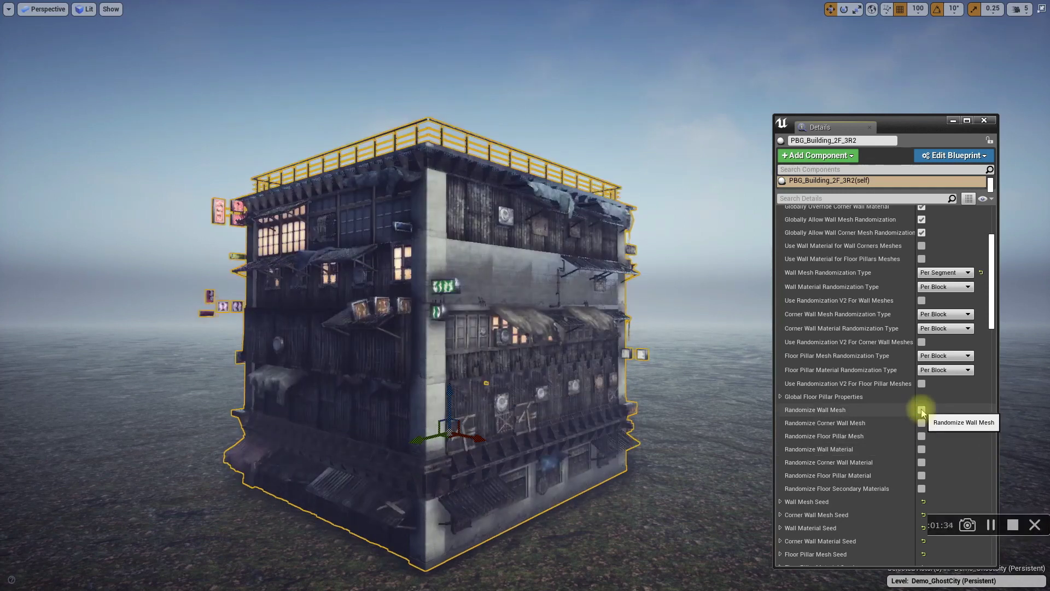
left_click(921, 410)
left_click(922, 410)
left_click(922, 410)
left_click(922, 410)
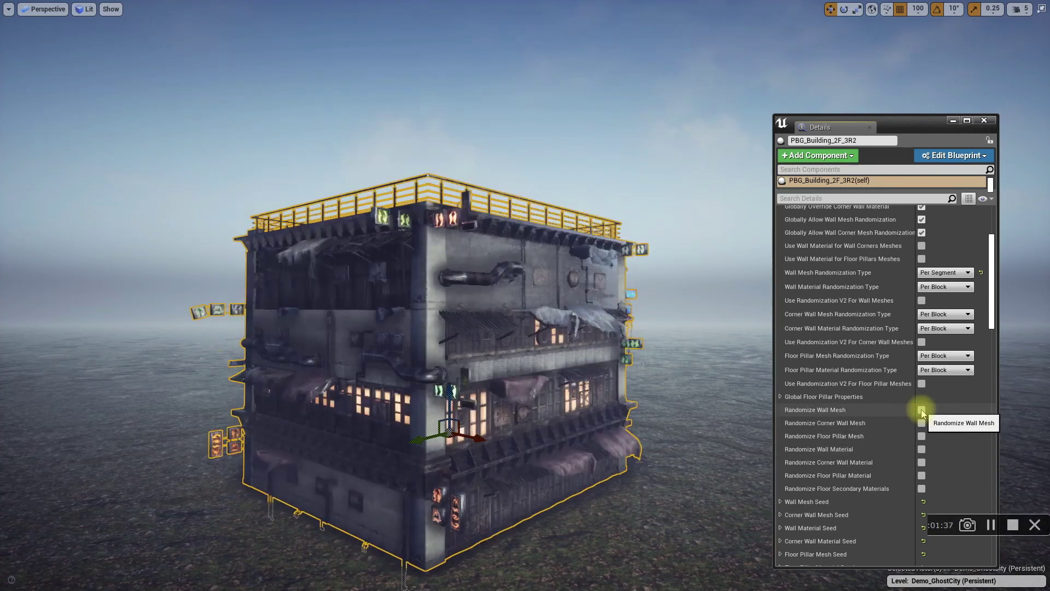
left_click(922, 410)
left_click(922, 410)
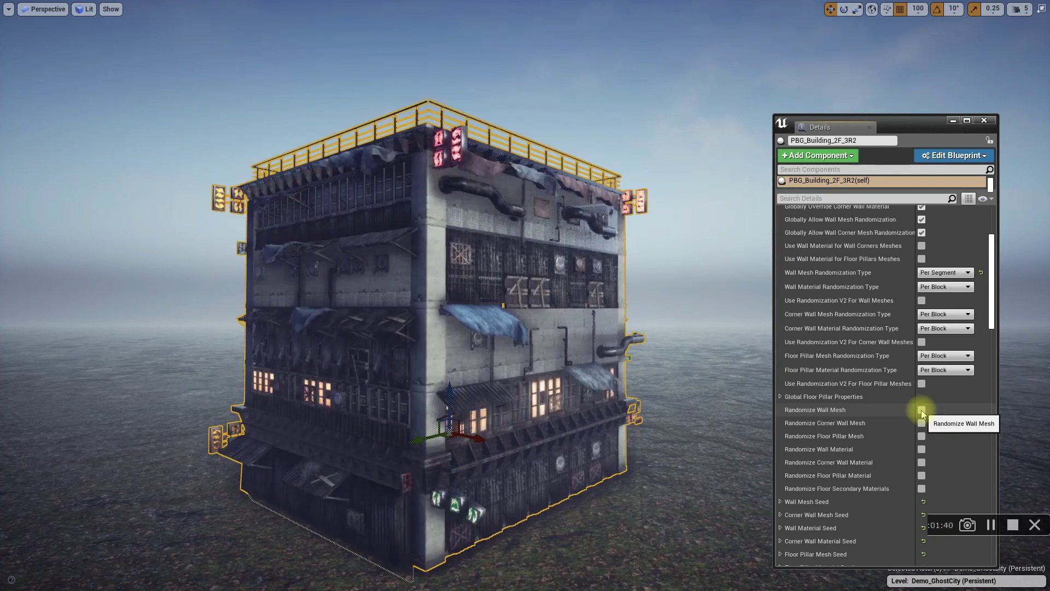
left_click(922, 410)
left_click(922, 410)
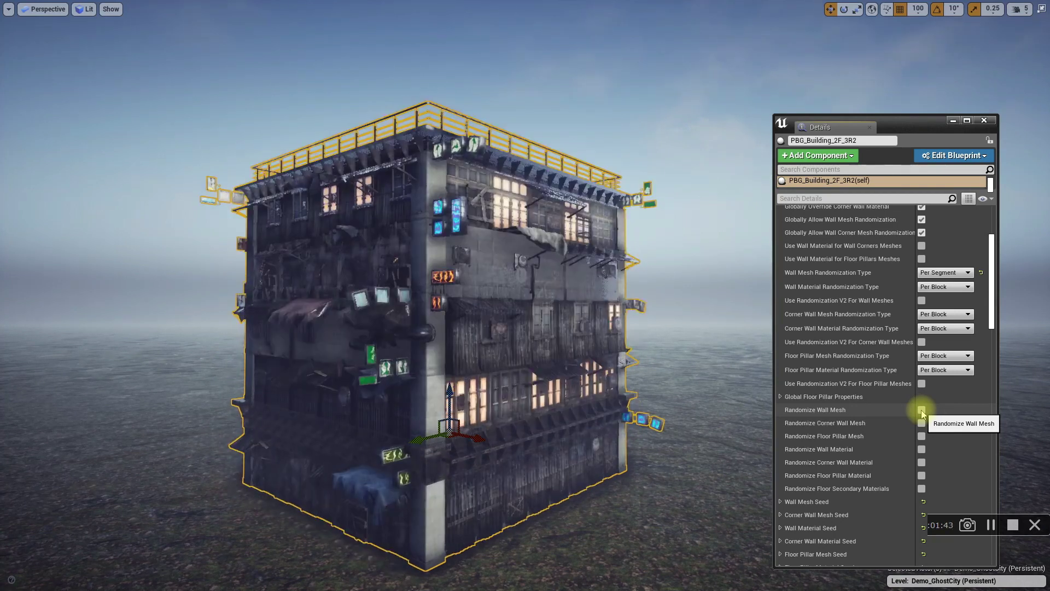
Enable Close Spline in the General settings to close the building's outline
right_click_drag(600, 288, 416, 290)
scroll(763, 380, "up", 3)
scroll(882, 340, "up", 3)
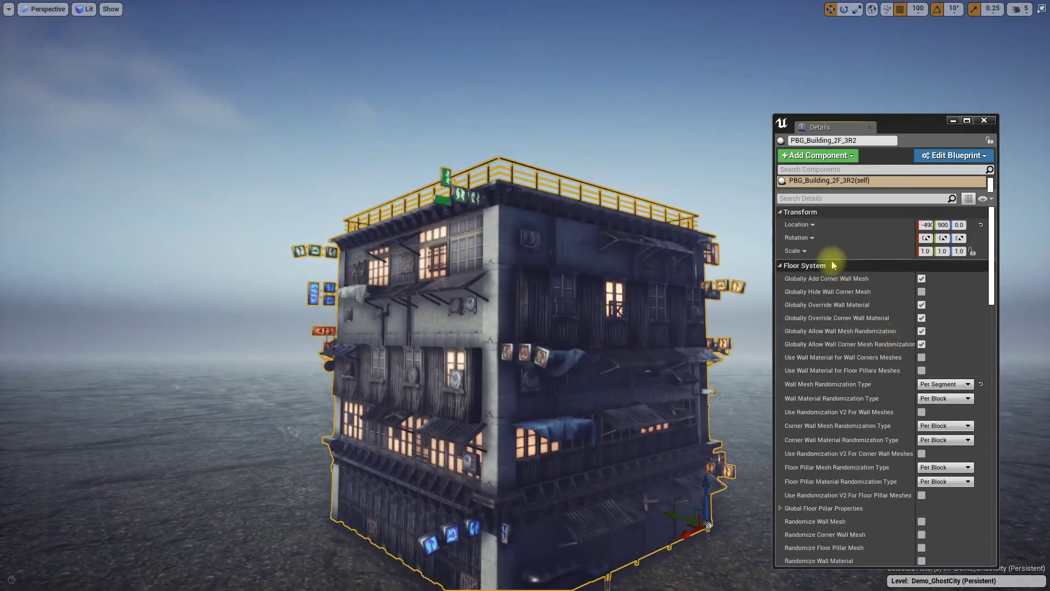
left_click(823, 226)
left_click(796, 252)
left_click(922, 306)
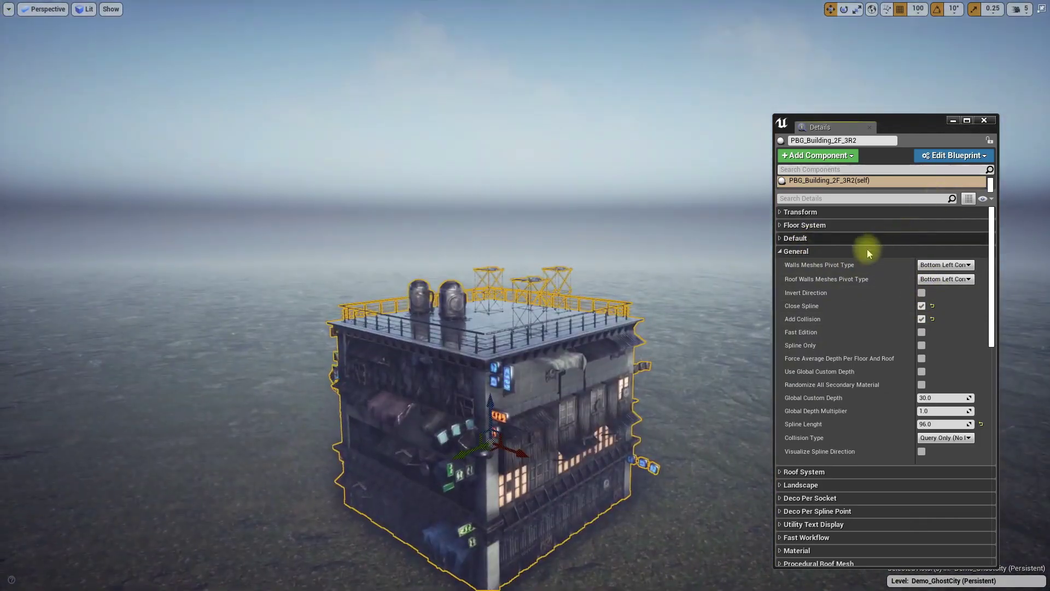
left_click(819, 253)
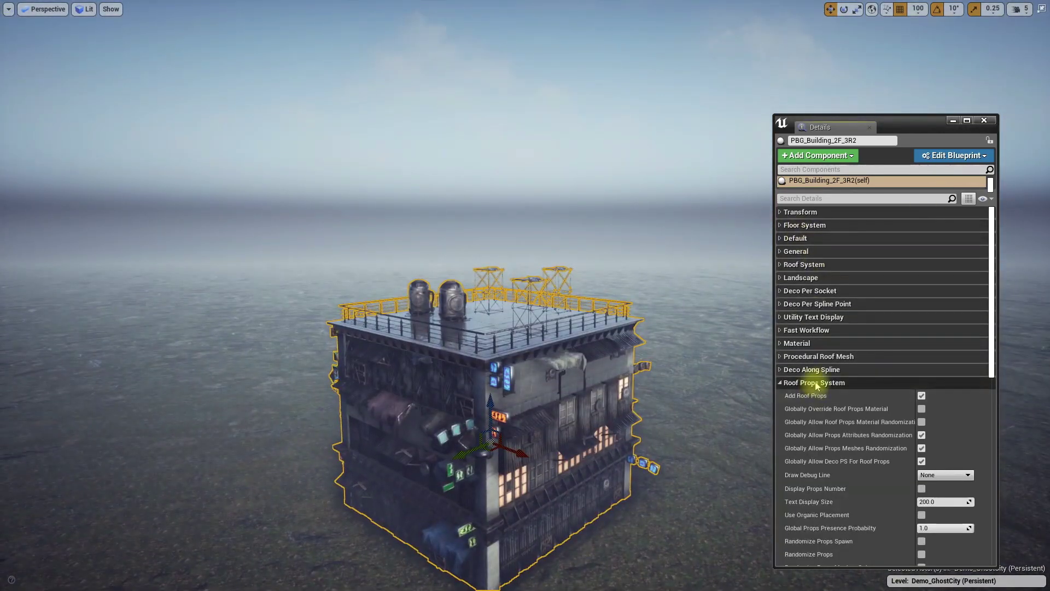
Expand Floor Block Manager's Middle Floor block to edit its Number Of Floor
left_click(817, 384)
left_click(810, 226)
scroll(833, 376, "down", 8)
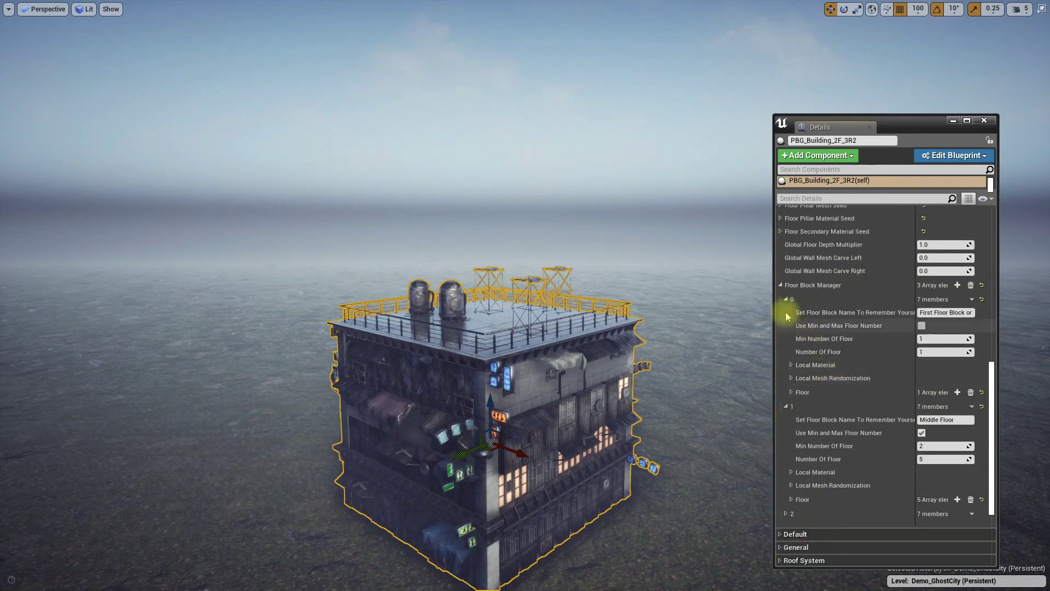
left_click(782, 285)
left_click(788, 406)
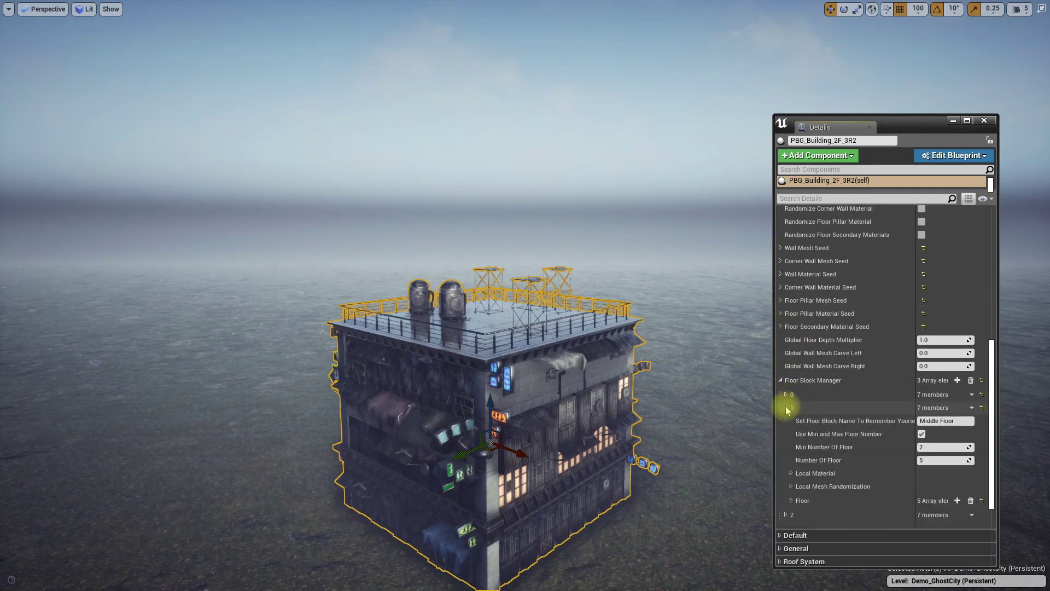
left_click(599, 299)
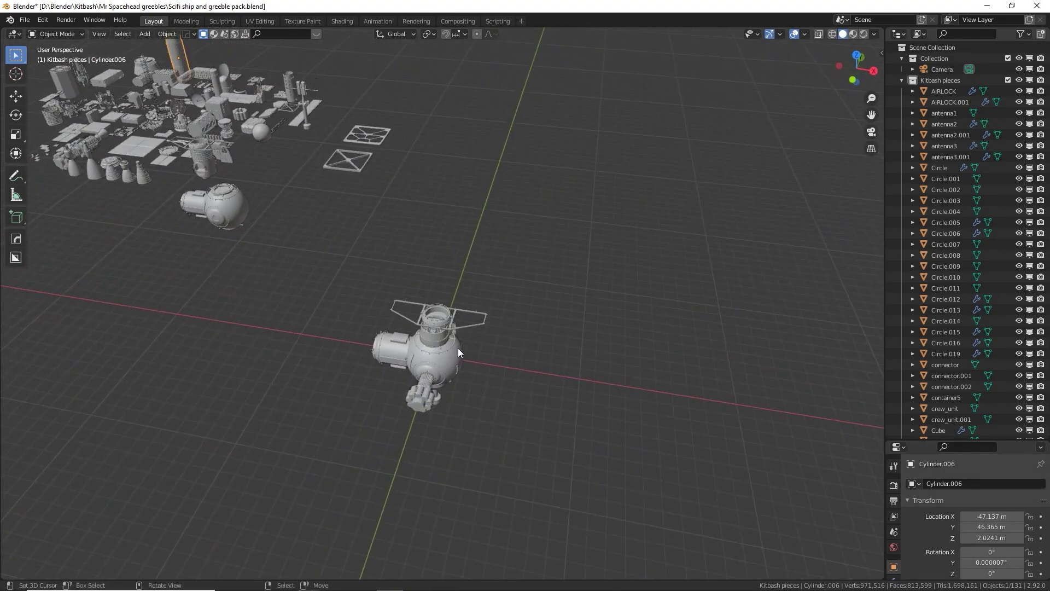
Select AIRLOCK.001 and slide it along X in the top view
left_click(427, 358)
key("KP_7")
scroll(394, 294, "up", 3)
middle_click_drag(394, 294, 334, 258)
scroll(442, 244, "up", 2)
key("KP_7")
scroll(432, 249, "down", 3)
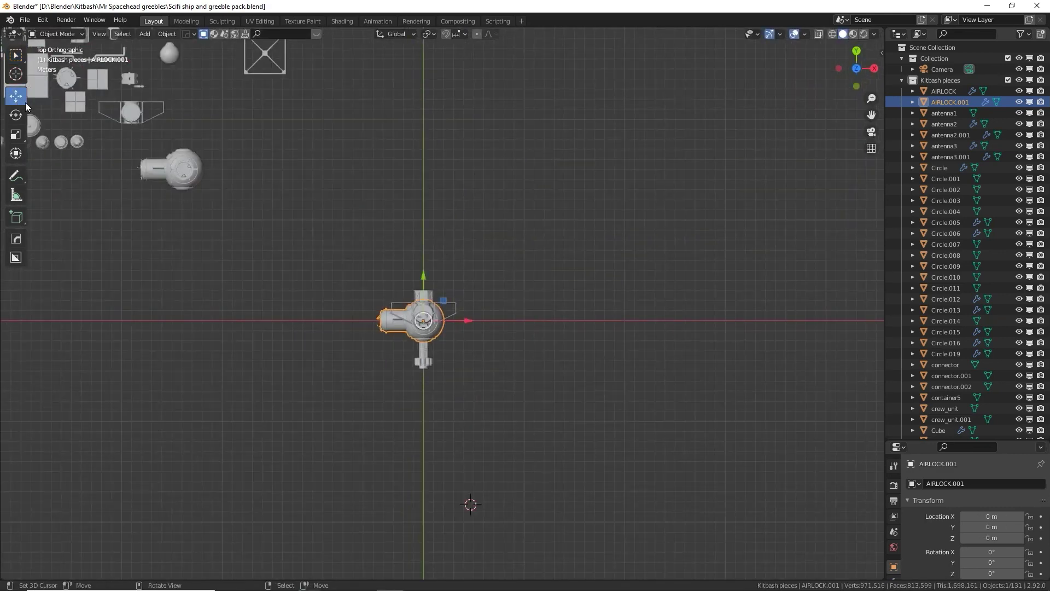
key("g")
key("x")
Rotate THING.001 90° about Z and slide it along X against the module
scroll(464, 336, "up", 5)
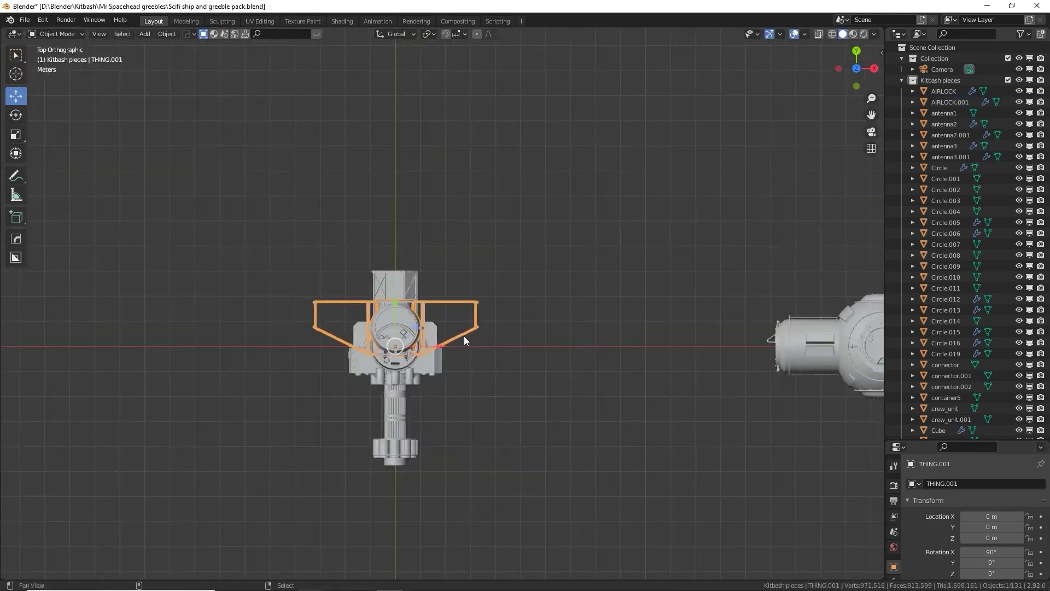
middle_click_drag(452, 298, 455, 325)
key("KP_7")
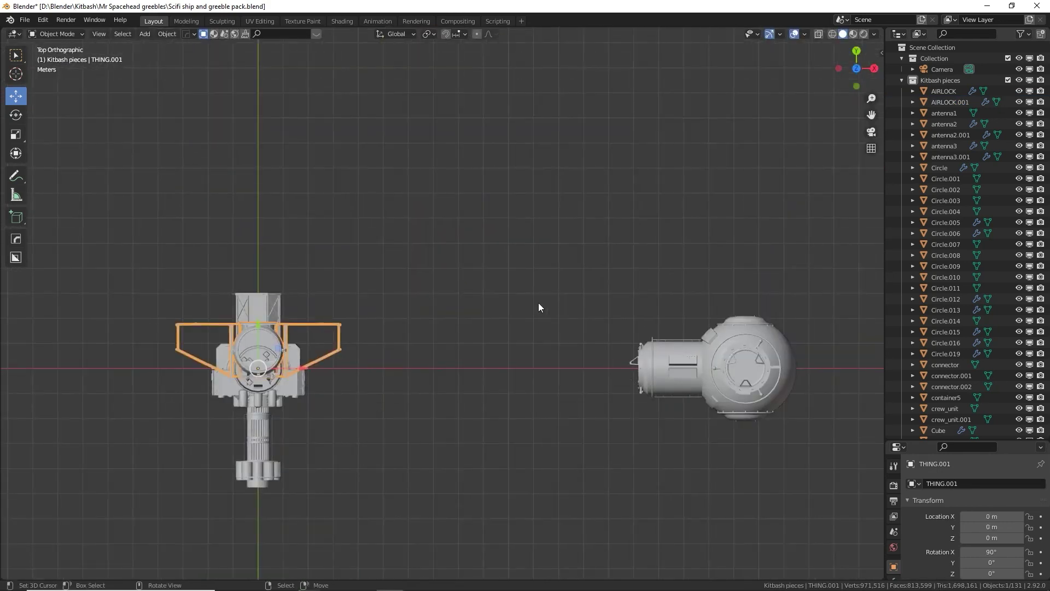
key("r")
key("9")
key("0")
key("Return")
Select Cylinder.002 and turn it 90° about Y
key("r")
key("y")
key("g")
key("x")
left_click(257, 369)
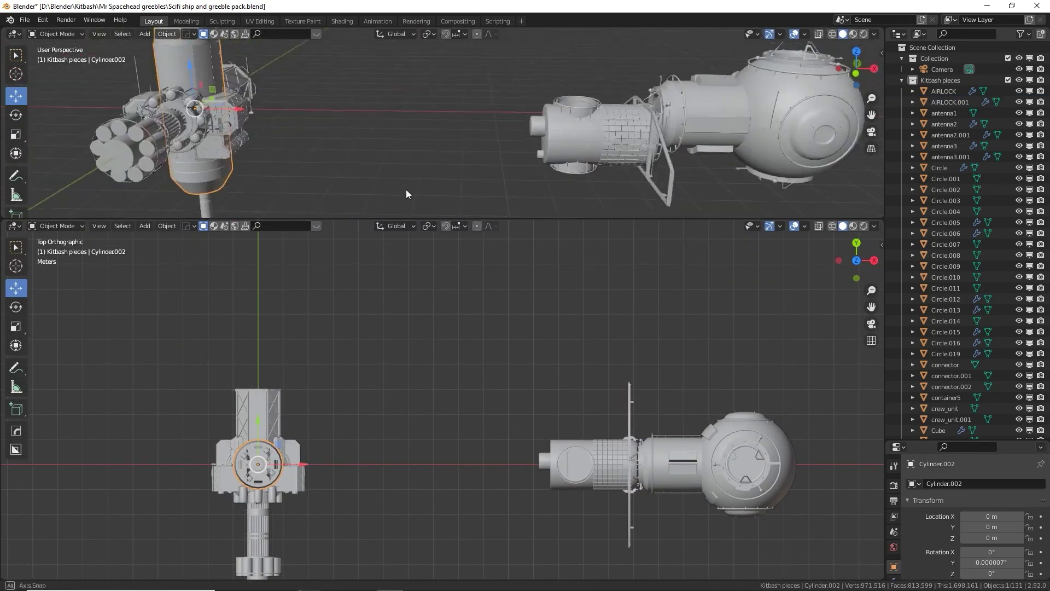
middle_click_drag(407, 193, 427, 133)
key("r")
Rotate Cylinder.002 90° around Y and slide it along X against the sphere module
key("y")
key("9")
key("0")
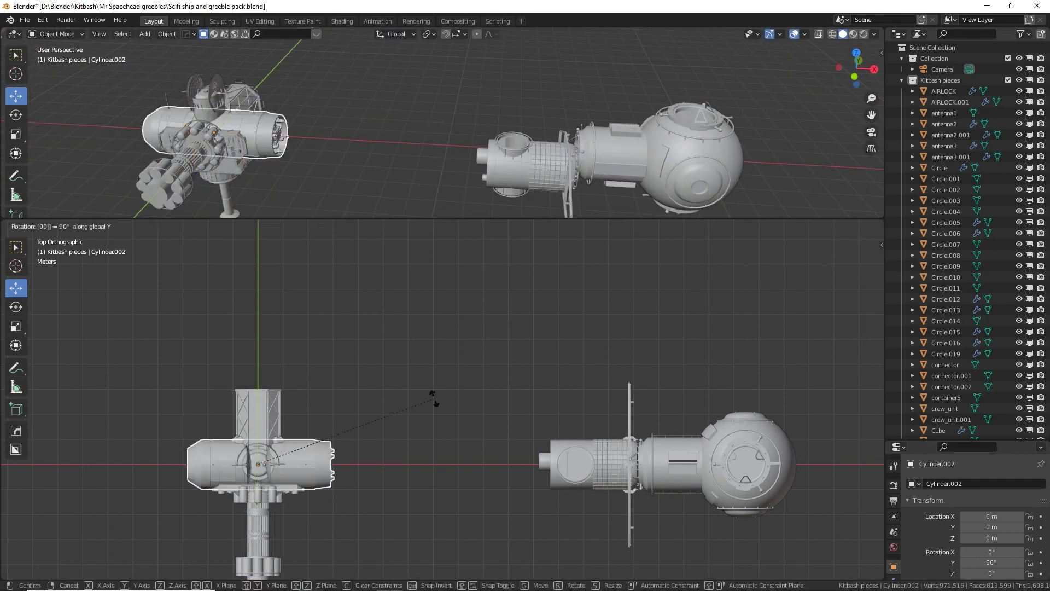
key("Return")
key("g")
key("x")
left_click(523, 472)
middle_click_drag(493, 142, 552, 135)
Set THING.001's origin to its geometry
left_click(552, 134)
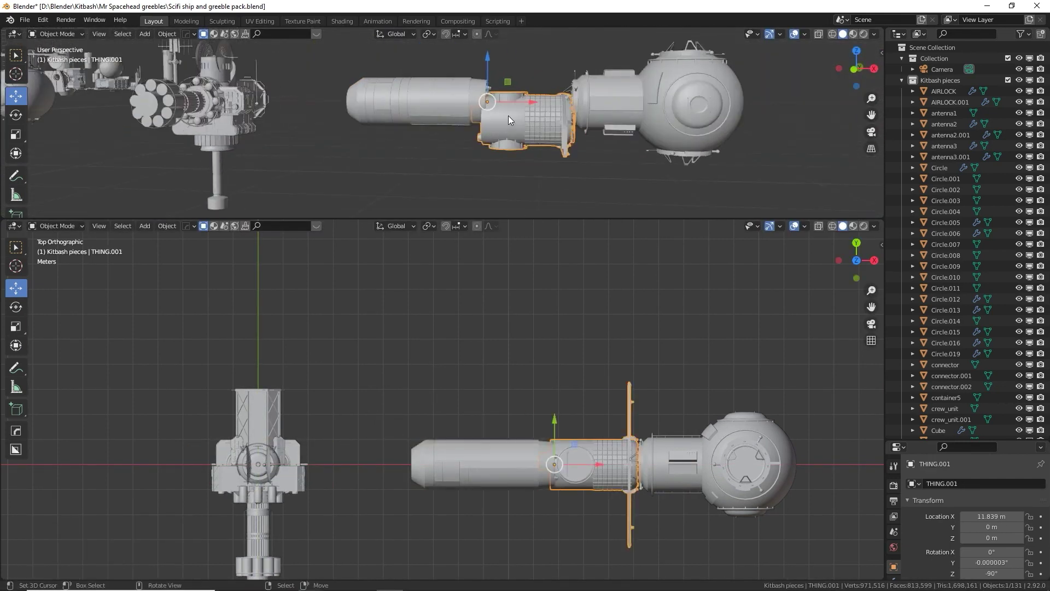
scroll(508, 116, "up", 5)
key("g")
left_click(352, 143)
middle_click_drag(352, 143, 438, 110)
right_click(438, 110)
mouse_move(432, 138)
left_click(517, 149)
middle_click_drag(517, 149, 333, 93)
Reset THING.001's location and move it along X to 14.015 m beside the sphere module
key("alt+g")
left_click_drag(256, 75, 550, 129)
key("KP_Decimal")
key("KP_1")
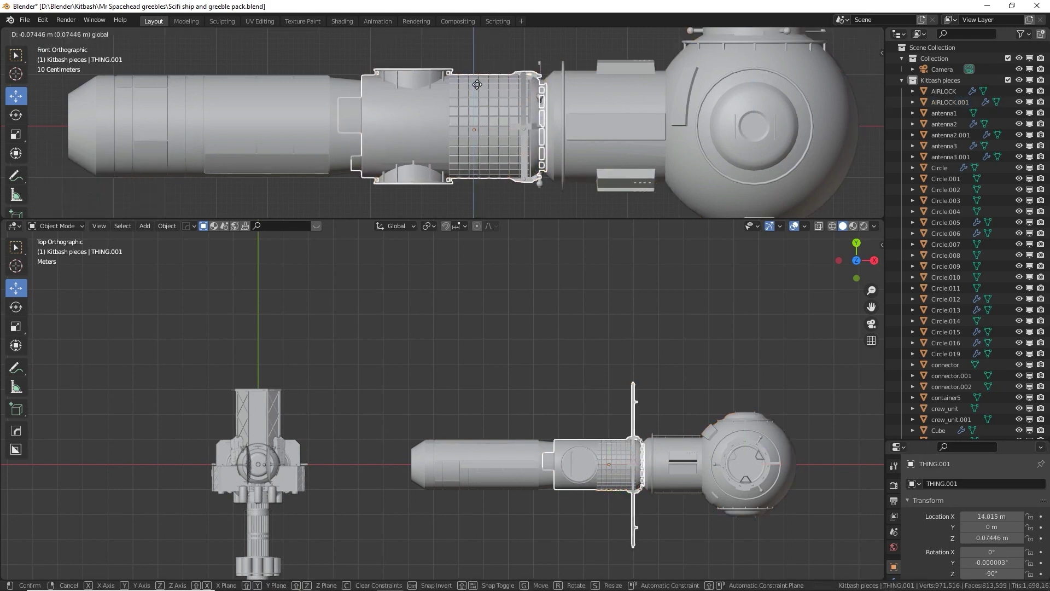
left_click(477, 85)
Move the Circle.015 engine piece along X to -5.788 m
left_click(435, 123)
middle_click_drag(419, 99, 418, 160)
left_click(257, 107)
middle_click_drag(257, 107, 383, 110)
left_click_drag(427, 99, 404, 73)
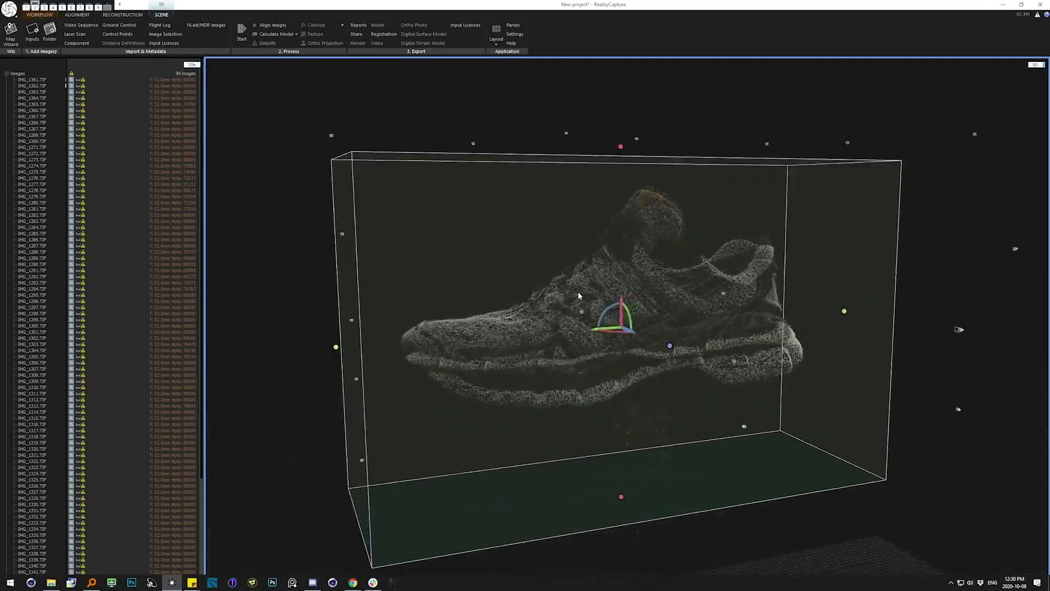
Show the Selected input properties of the last shoe photo in the 1Ds image list
scroll(551, 339, "down", 10)
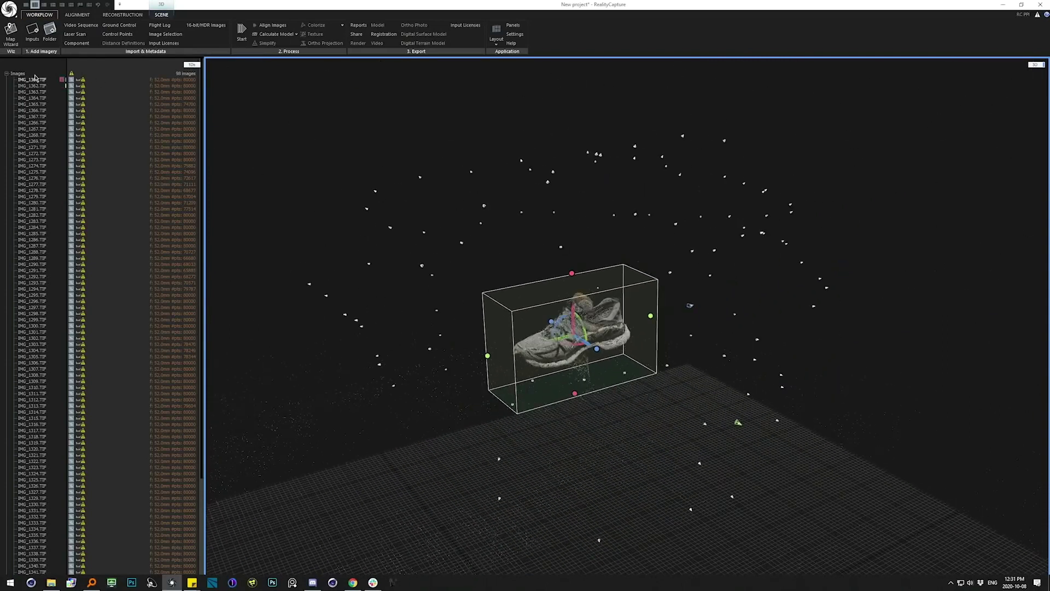
left_click(30, 82)
scroll(52, 287, "down", 10)
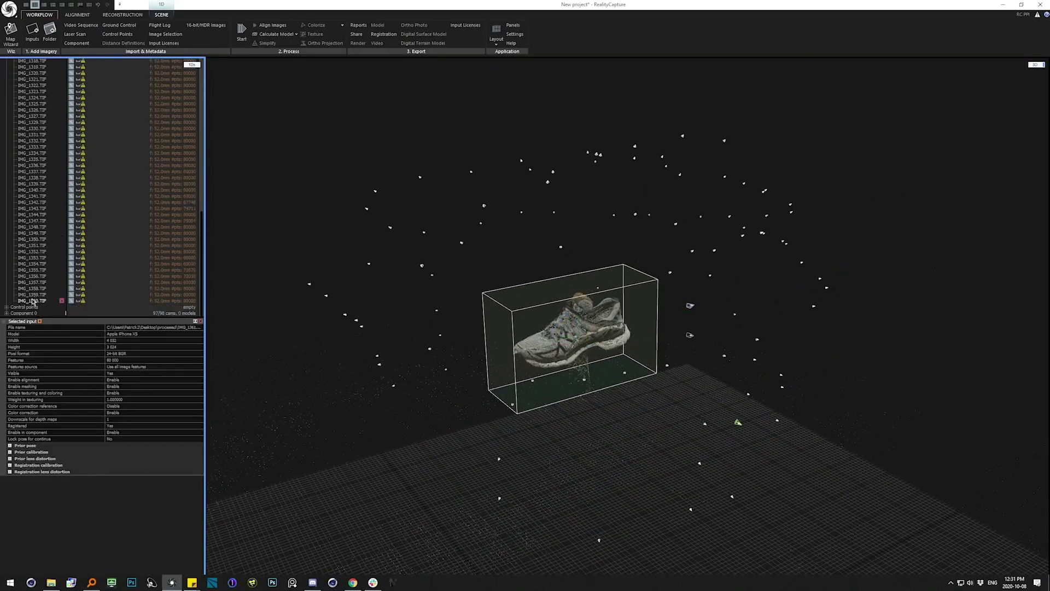
Select all 98 shoe photos, orbit to see their cameras, and show Component 0's details
left_click(33, 302, "shift")
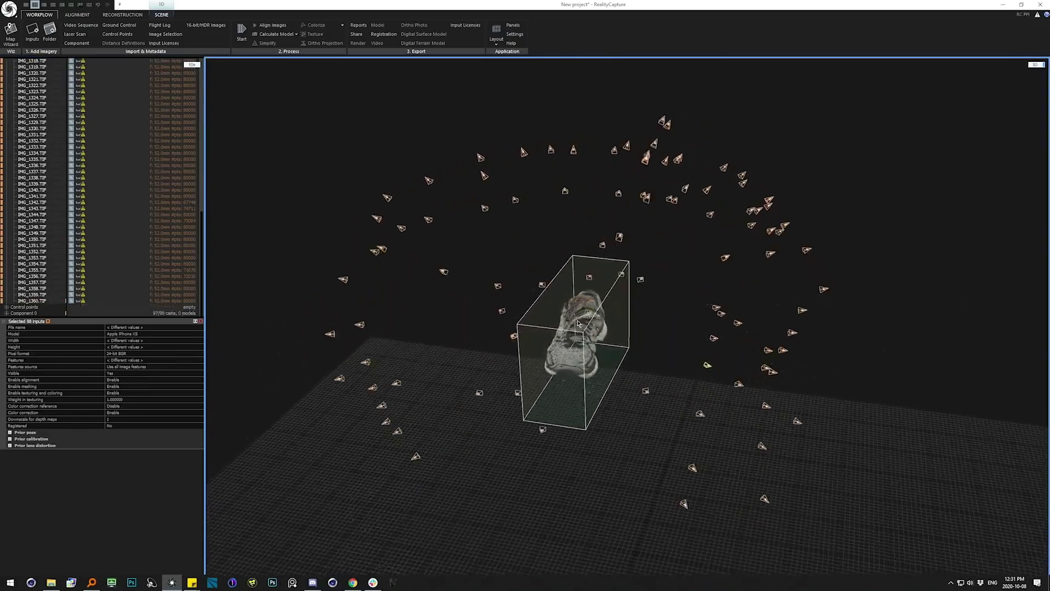
left_click_drag(579, 323, 806, 303)
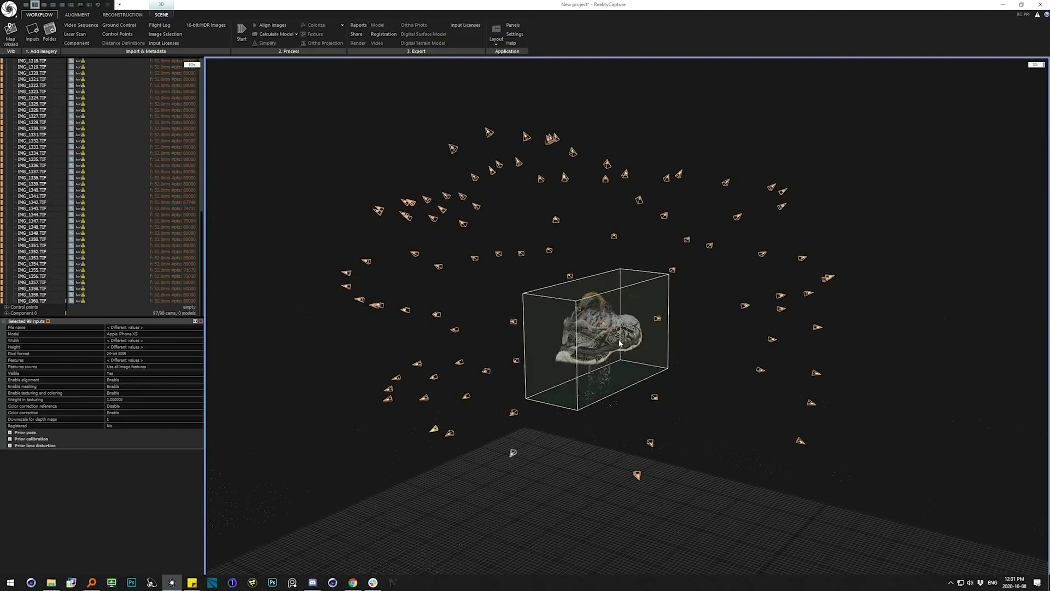
left_click_drag(619, 342, 666, 331)
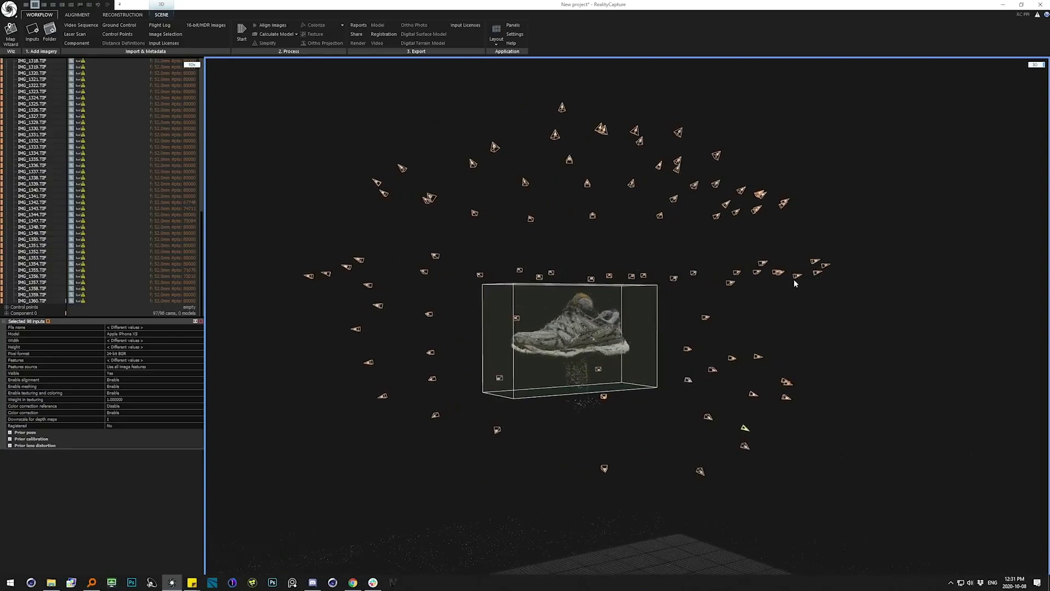
left_click_drag(627, 300, 586, 296)
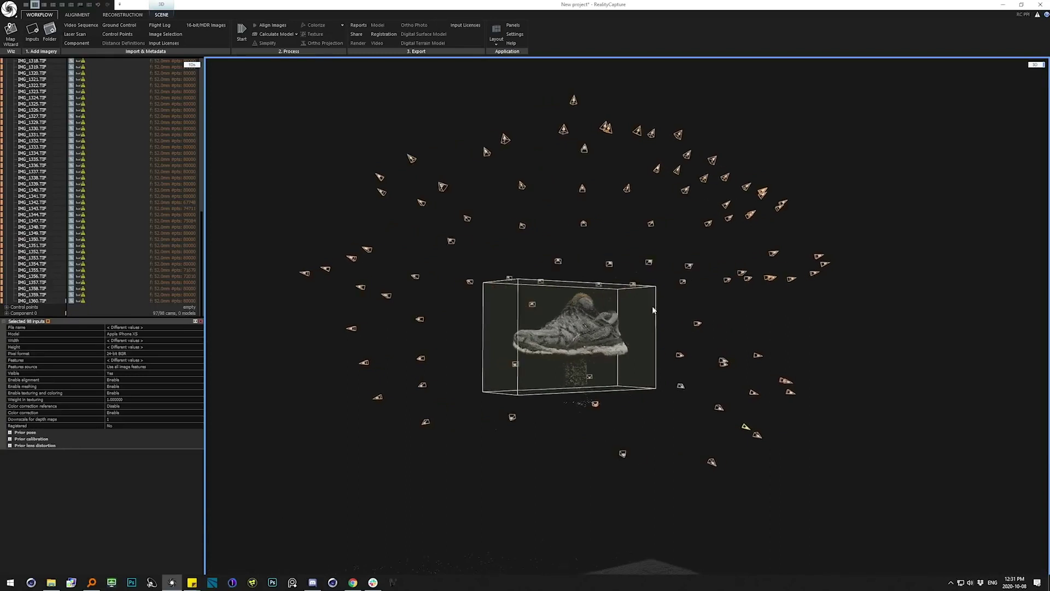
left_click_drag(654, 306, 697, 310)
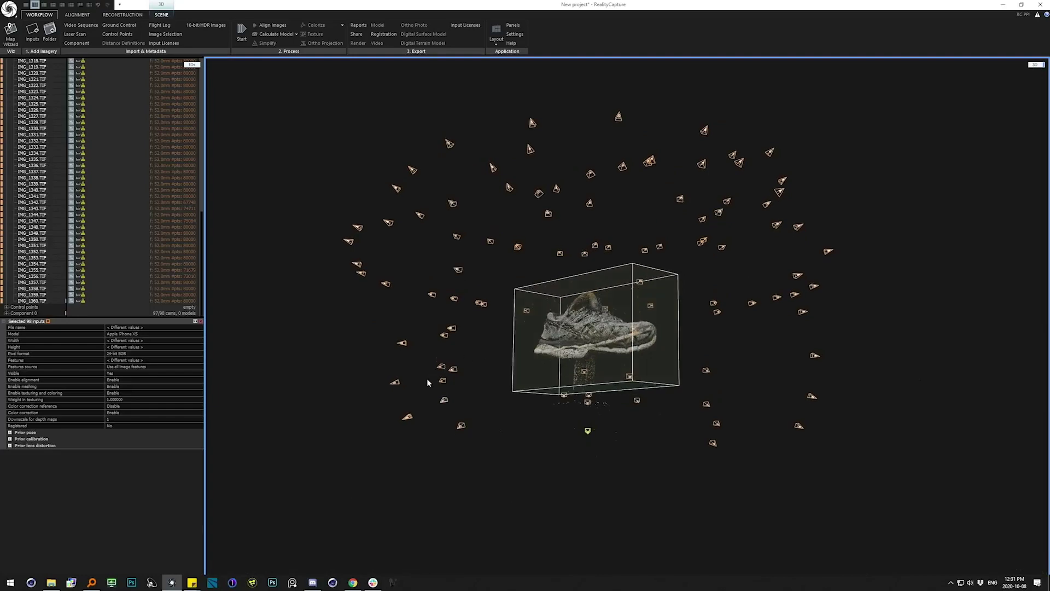
left_click_drag(428, 384, 610, 343)
scroll(611, 343, "up", 5)
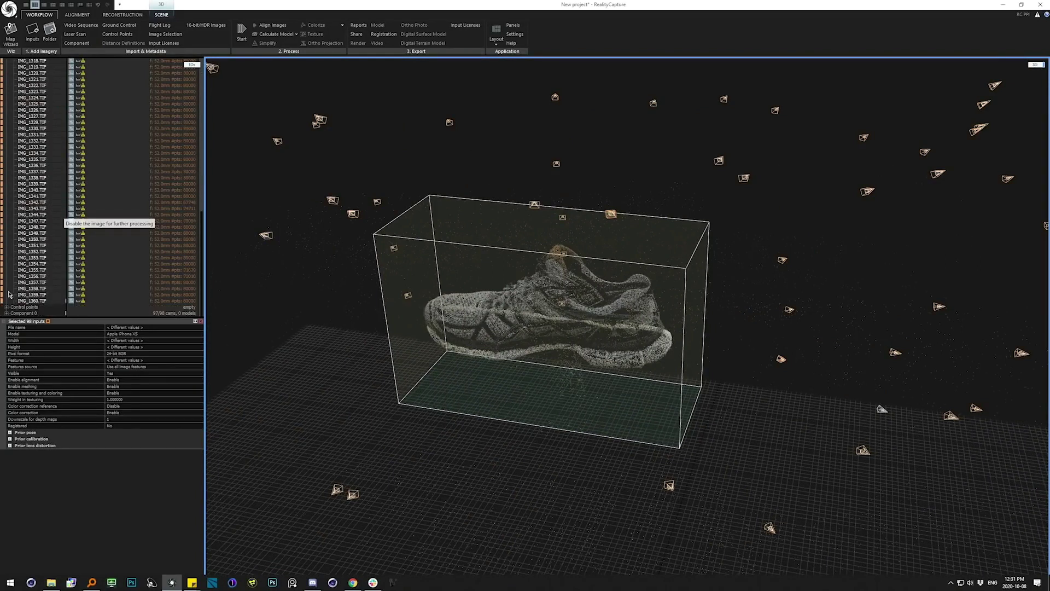
left_click(22, 313)
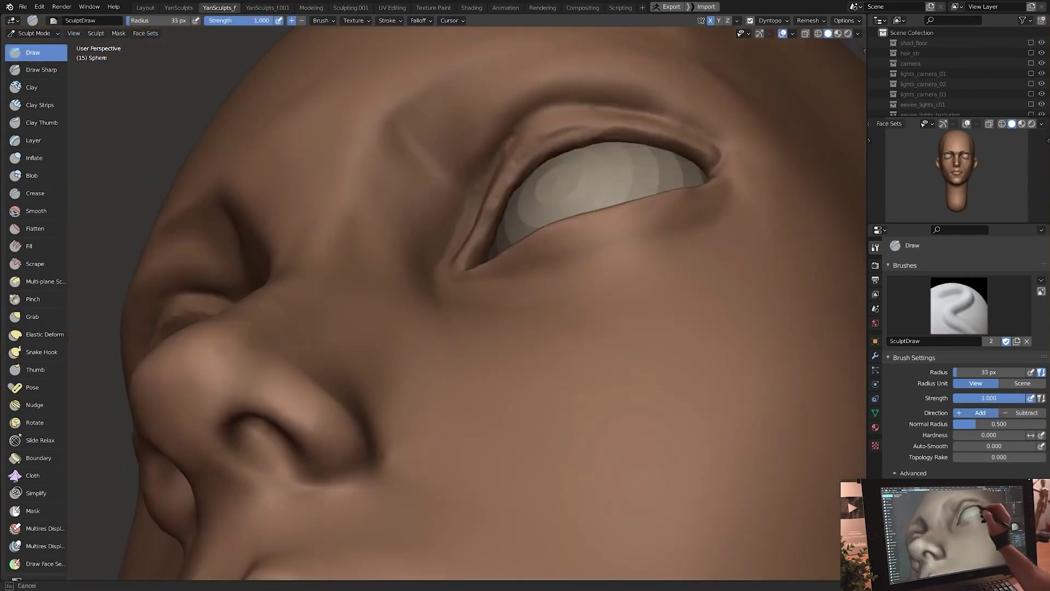
Sculpt the eyelids with the Inflate and Grab brushes at a slightly smaller radius
key("i")
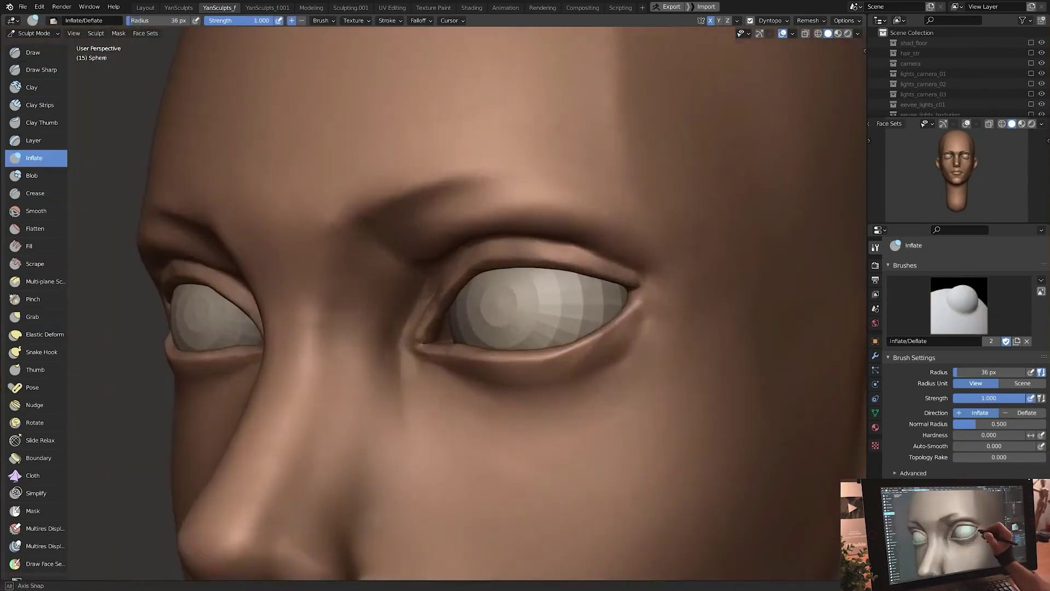
key("m")
key("i")
mouse_move(602, 306)
middle_mouse_down()
mouse_move(633, 323)
mouse_move(624, 378)
mouse_move(535, 305)
mouse_move(547, 328)
middle_mouse_up()
key("g")
Scale the whole eyeball mesh in Edit Mode, then return to sculpting
key("Tab")
key("alt+q")
key("s")
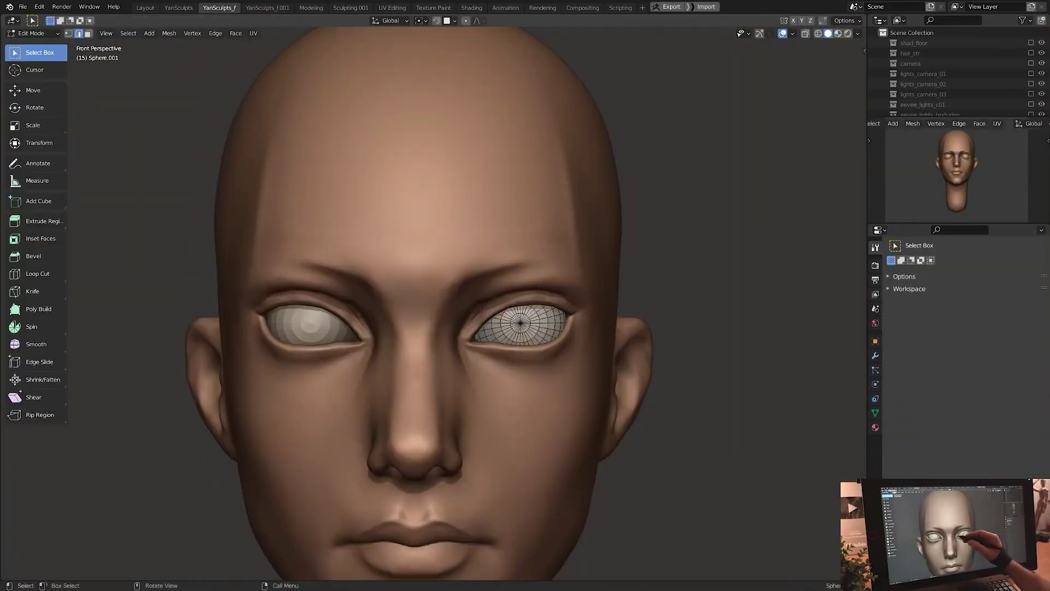
key("alt+q")
key("Tab")
Reshape the neck and jaw with the Grab and Inflate brushes at a wide radius
mouse_move(574, 364)
middle_mouse_down()
mouse_move(527, 307)
mouse_move(574, 246)
mouse_move(602, 312)
middle_mouse_up()
scroll(526, 307, "down", 3)
scroll(602, 311, "down", 5)
key("KP_1")
key("g")
mouse_move(422, 356)
middle_mouse_down()
mouse_move(534, 370)
mouse_move(509, 234)
middle_mouse_up()
scroll(535, 371, "down", 2)
scroll(534, 370, "up", 3)
key("i")
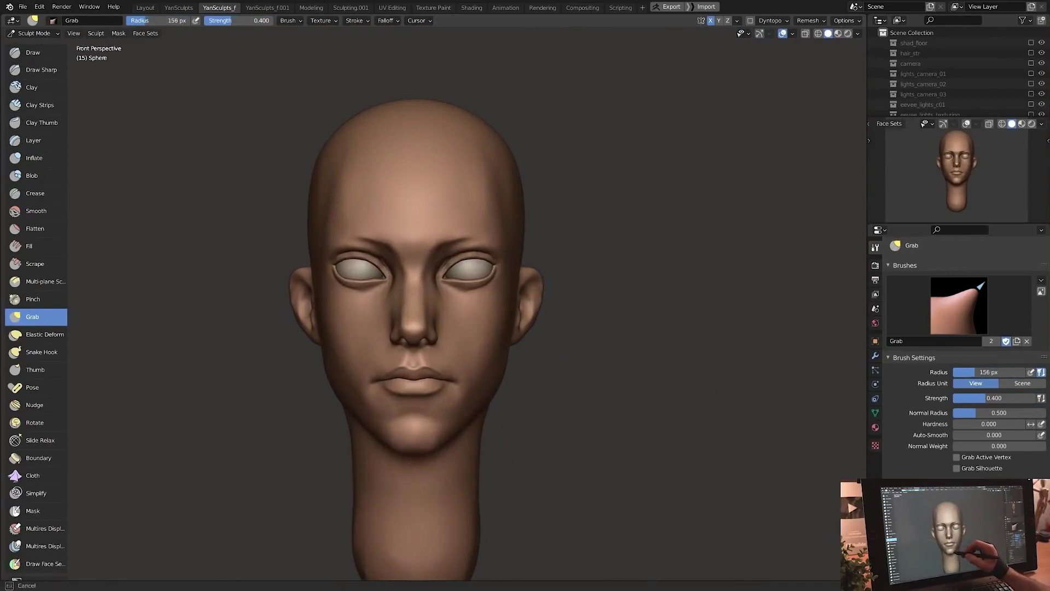
middle_click_drag(428, 416, 492, 355)
key("KP_1")
scroll(541, 329, "up", 2)
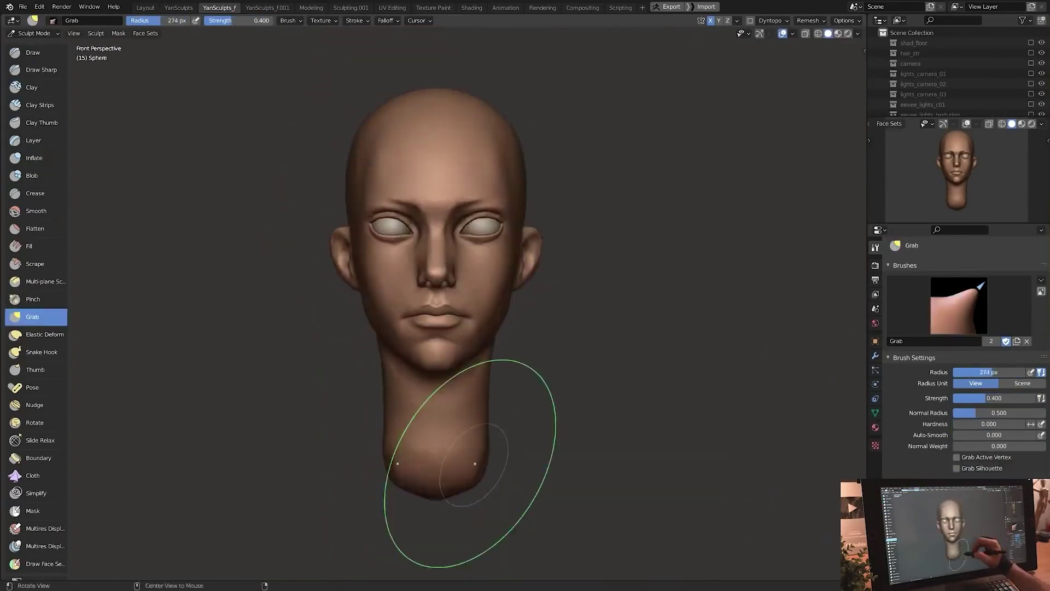
left_click(512, 461)
Carve crease details into the face with a slightly smaller brush
scroll(511, 461, "up", 2)
key("KP_1")
key("i")
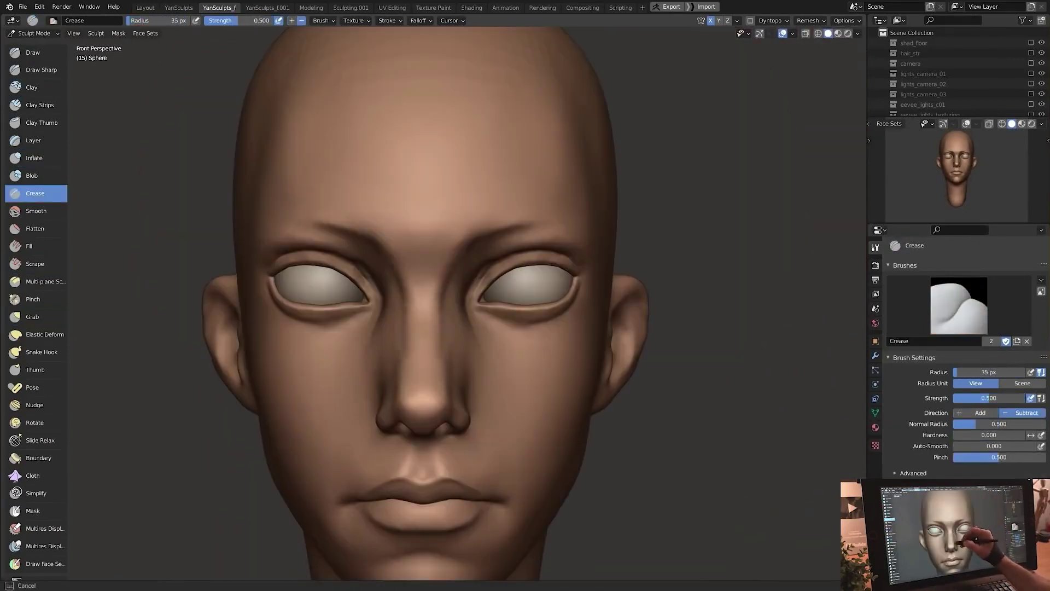
middle_click_drag(445, 363, 417, 328)
key("KP_3")
key("KP_1")
scroll(430, 287, "up", 1)
Build up facial details with the Clay brush under dynamic topology, then refine with Grab
key("c")
key("ctrl+d")
mouse_move(429, 287)
middle_mouse_down()
mouse_move(481, 285)
mouse_move(383, 307)
mouse_move(492, 324)
mouse_move(471, 356)
middle_mouse_up()
key("KP_1")
scroll(430, 287, "down", 1)
key("KP_1")
key("g")
key("ctrl+d")
key("KP_1")
scroll(438, 328, "down", 1)
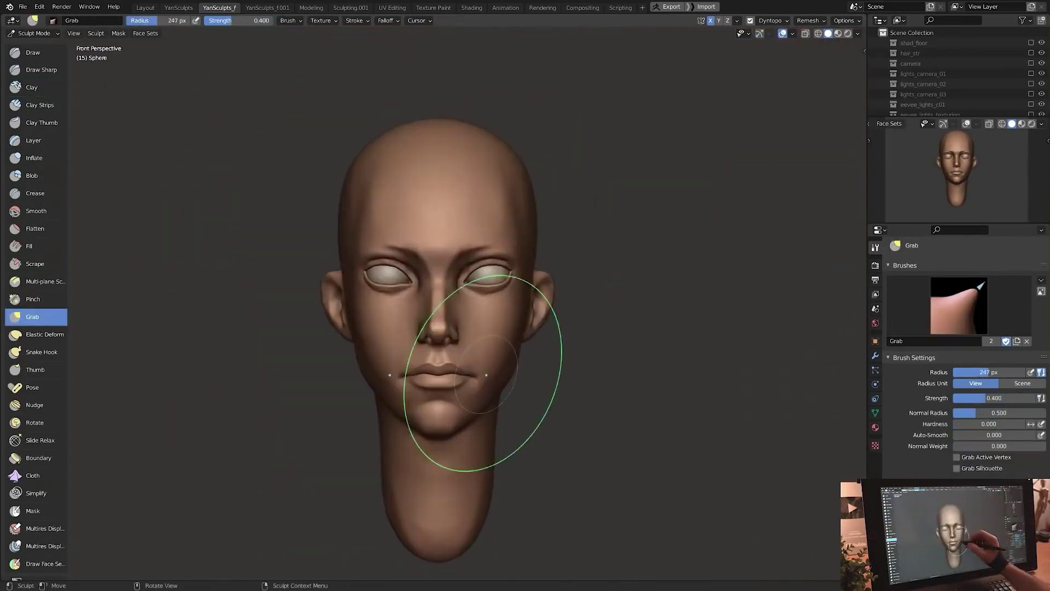
key("KP_1")
scroll(559, 425, "up", 2)
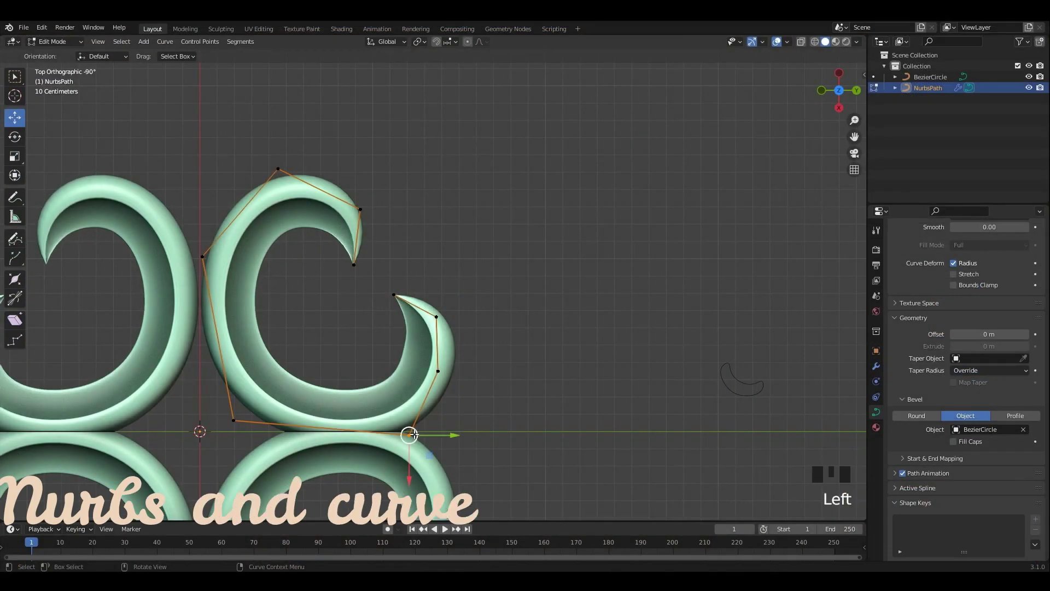
Delete the crescent curve's end control point to shorten it
middle_click_drag(413, 435, 429, 392, "shift")
key("a")
key("ctrl+s")
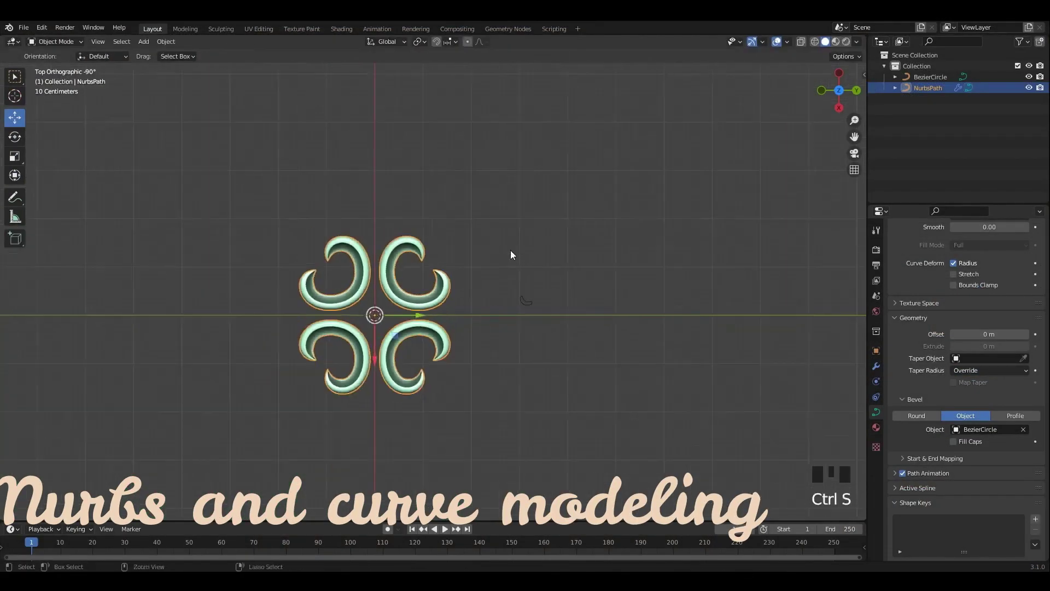
middle_click_drag(512, 255, 537, 273, "shift")
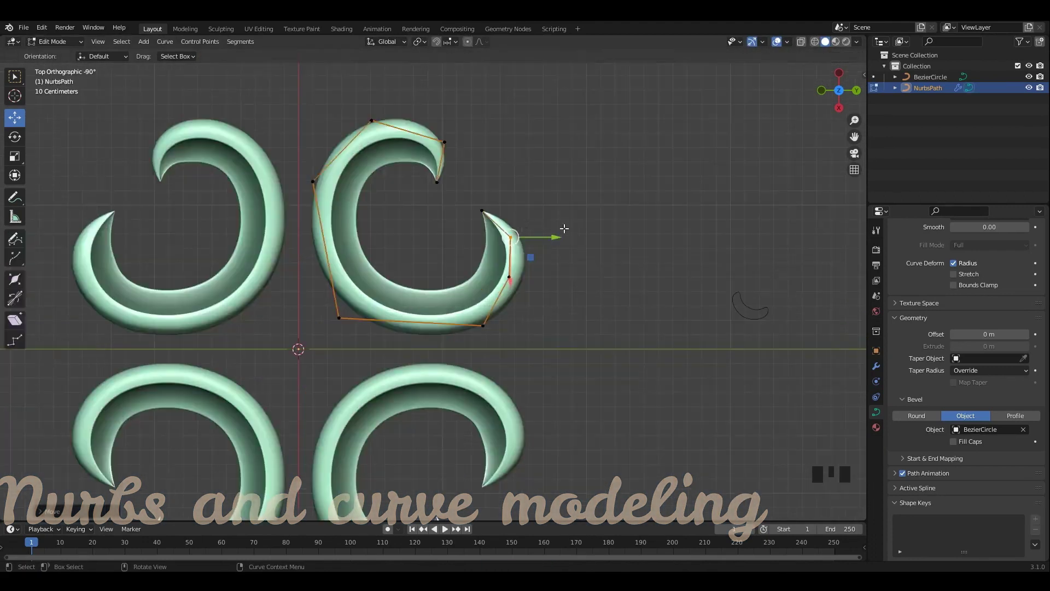
left_click(519, 280)
left_click(519, 279)
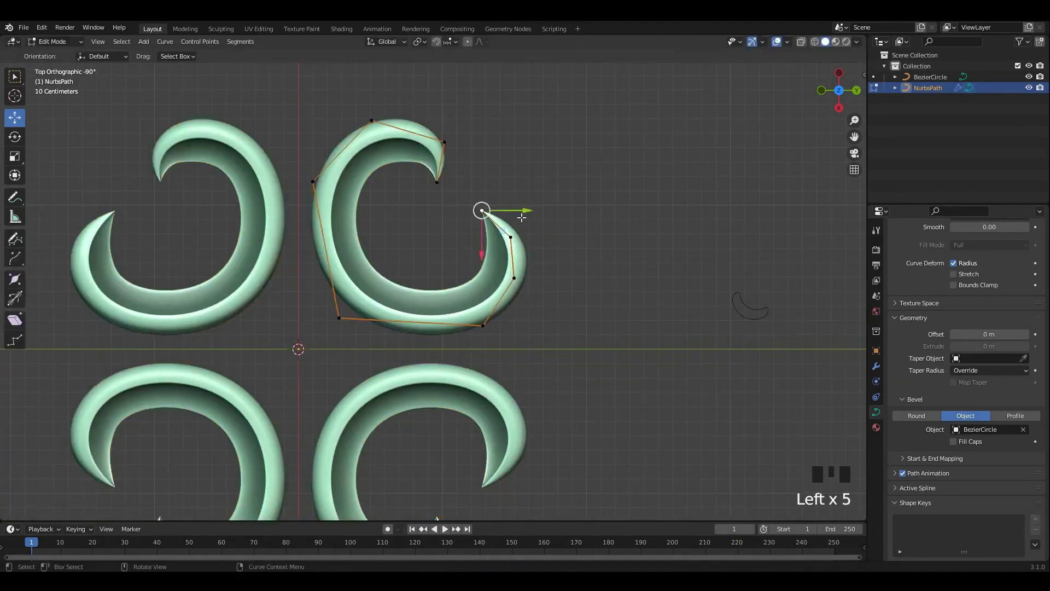
key("x")
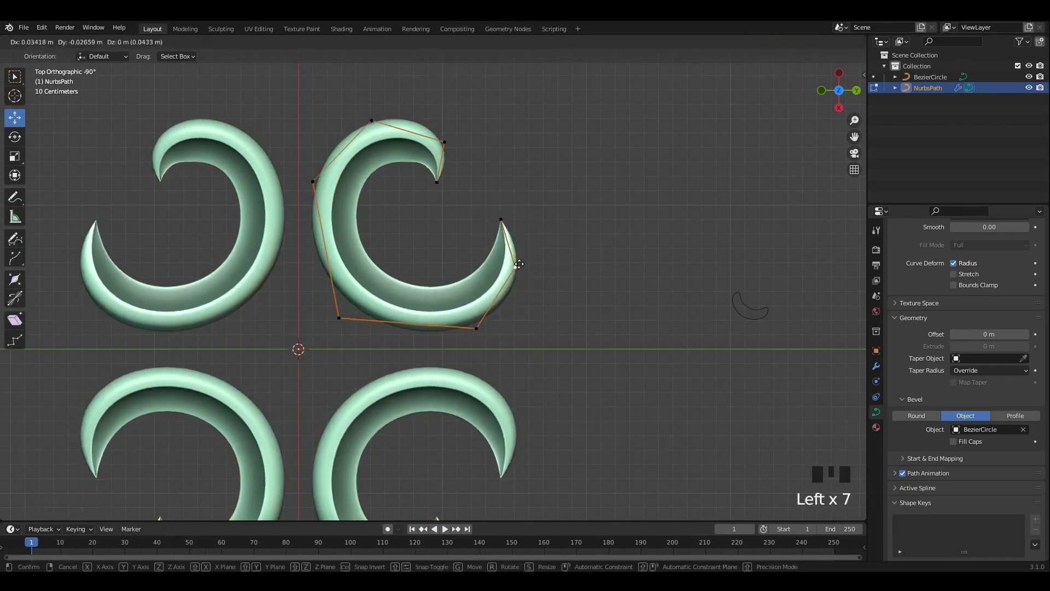
Reposition the tip control points, thin them with Alt+S, and save 28.blend
left_click(520, 263)
left_click(484, 225)
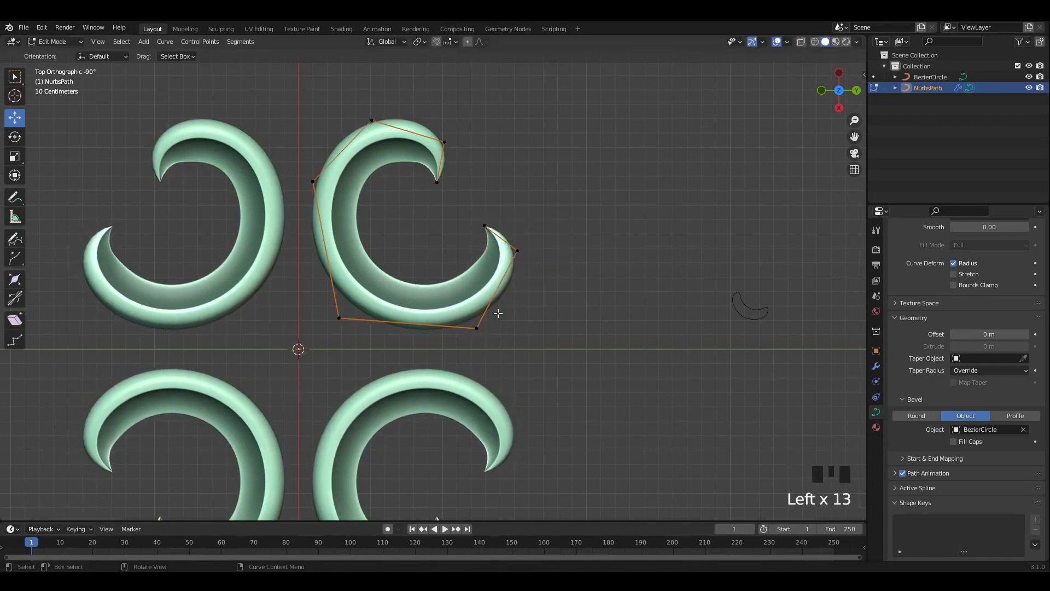
left_click_drag(477, 329, 481, 335)
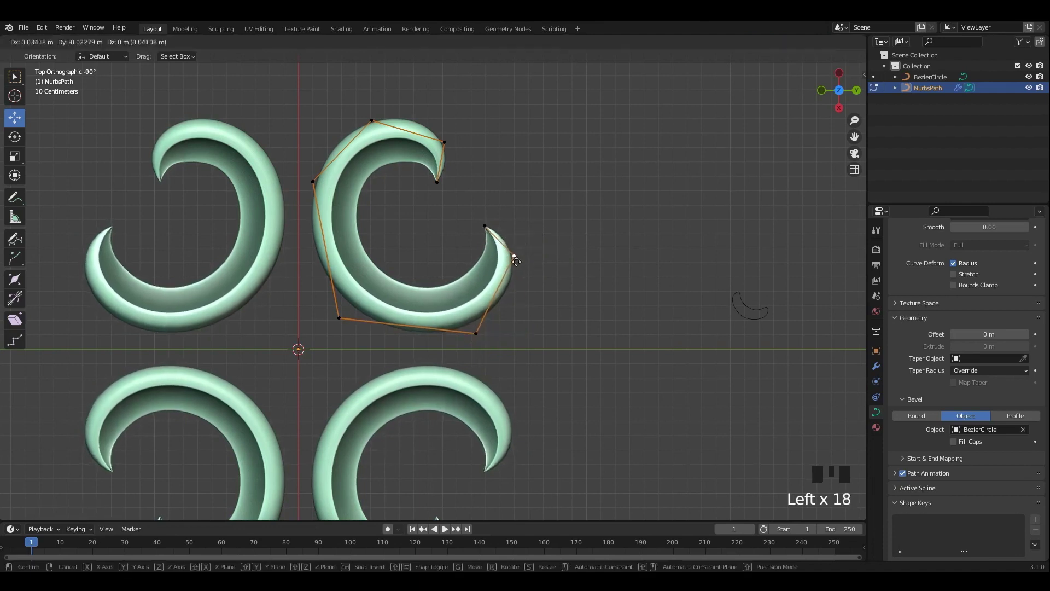
key("alt+s")
left_click(476, 333)
left_click_drag(477, 333, 513, 261)
key("alt+s")
key("Tab")
scroll(546, 223, "down", 4)
key("ctrl+s")
Thin the curve at the lower-left control point; try shifting the whole curve, then undo
key("Tab")
scroll(453, 206, "up", 2)
left_click(442, 214)
scroll(383, 274, "up", 2)
left_click(334, 318)
key("alt+s")
left_click(372, 332)
scroll(378, 318, "down", 3)
scroll(492, 252, "up", 3)
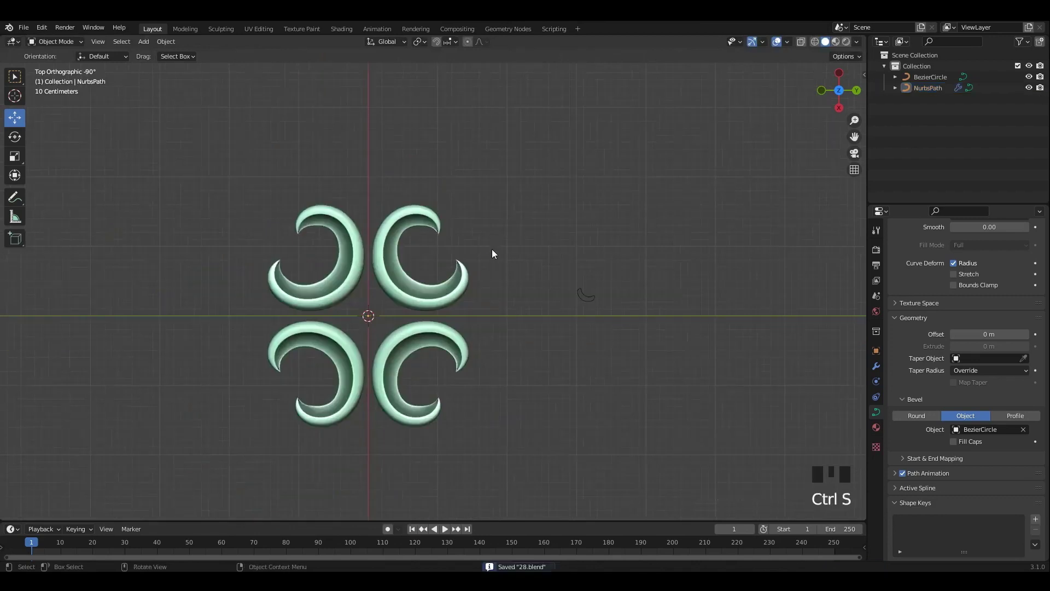
key("a")
left_click_drag(466, 222, 432, 263)
key("ctrl+z")
Inspect the BezierCircle bevel profile's points and handle, undoing an accidental shading change
key("Tab")
scroll(471, 232, "down", 2)
key("ctrl+s")
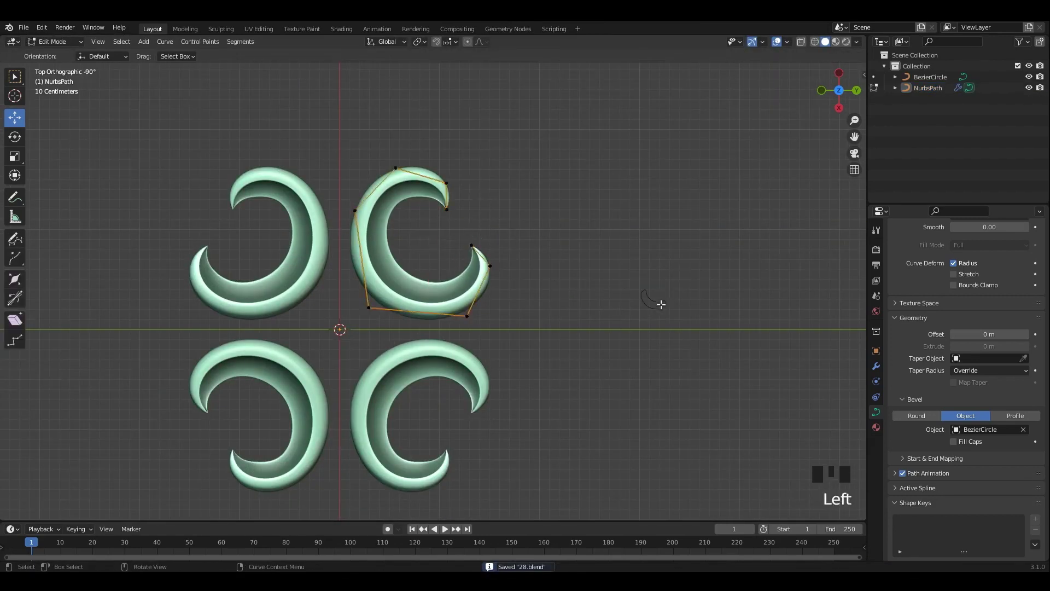
key("Tab")
left_click(654, 301)
key("Tab")
scroll(762, 333, "down", 2)
double_click(804, 318)
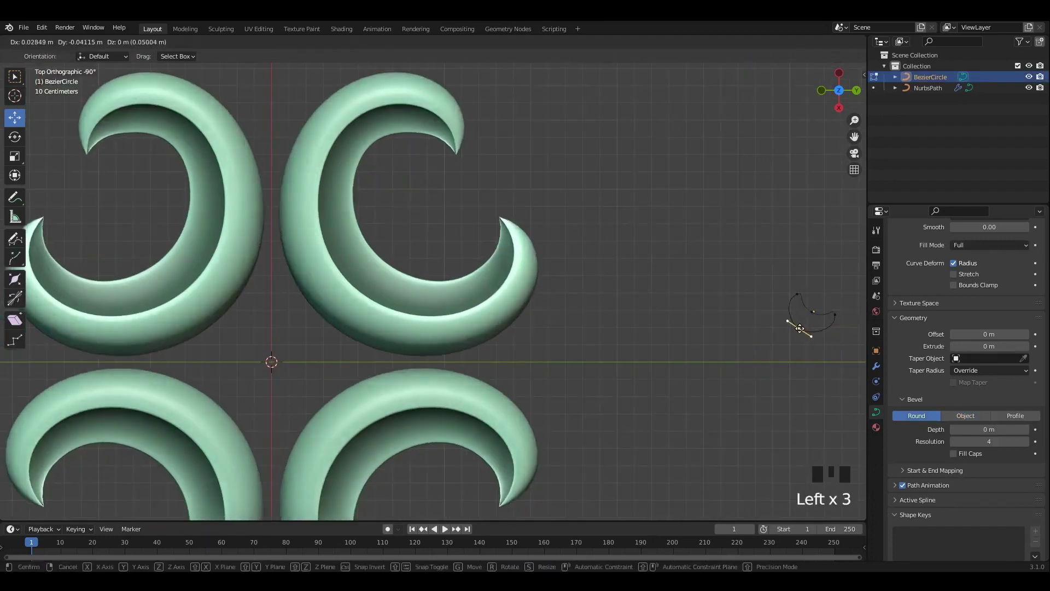
key("ctrl+z")
scroll(804, 321, "up", 10)
middle_click_drag(805, 321, 774, 353, "shift")
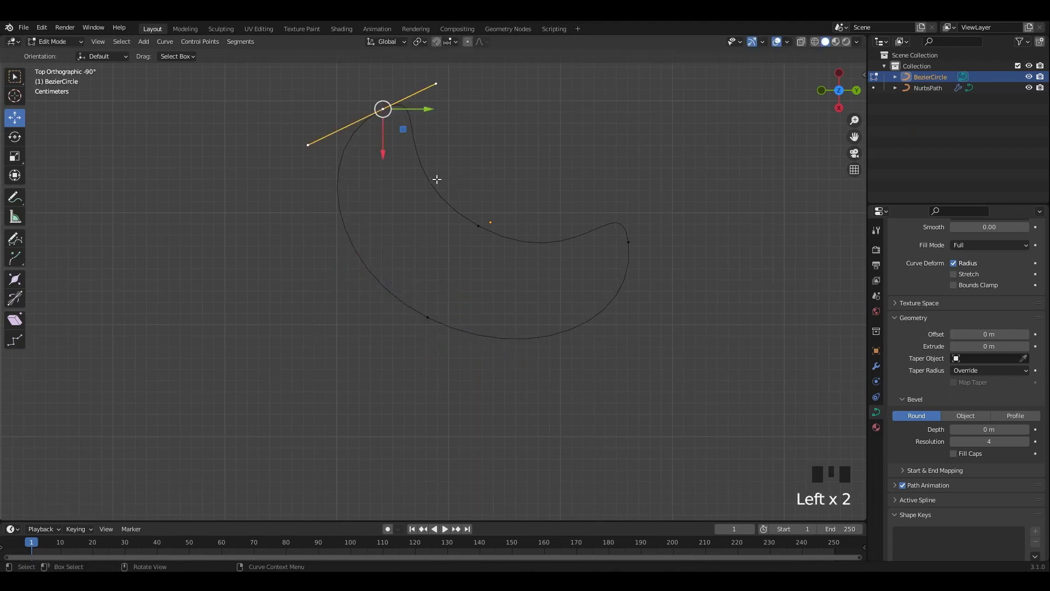
scroll(430, 174, "down", 5)
middle_click_drag(430, 174, 561, 238, "shift")
key("Tab")
Duplicate the NurbsPath end segment and move it right and up into an extra horn
scroll(560, 238, "down", 2)
left_click(453, 217)
key("ctrl+s")
key("Tab")
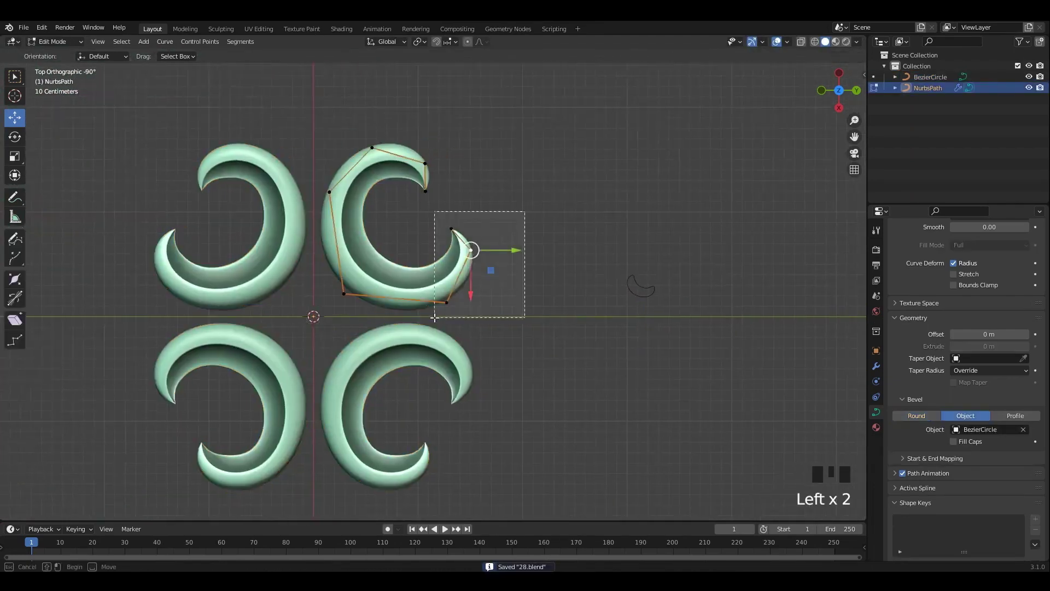
key("shift+d")
left_click(485, 294)
scroll(503, 296, "up", 2)
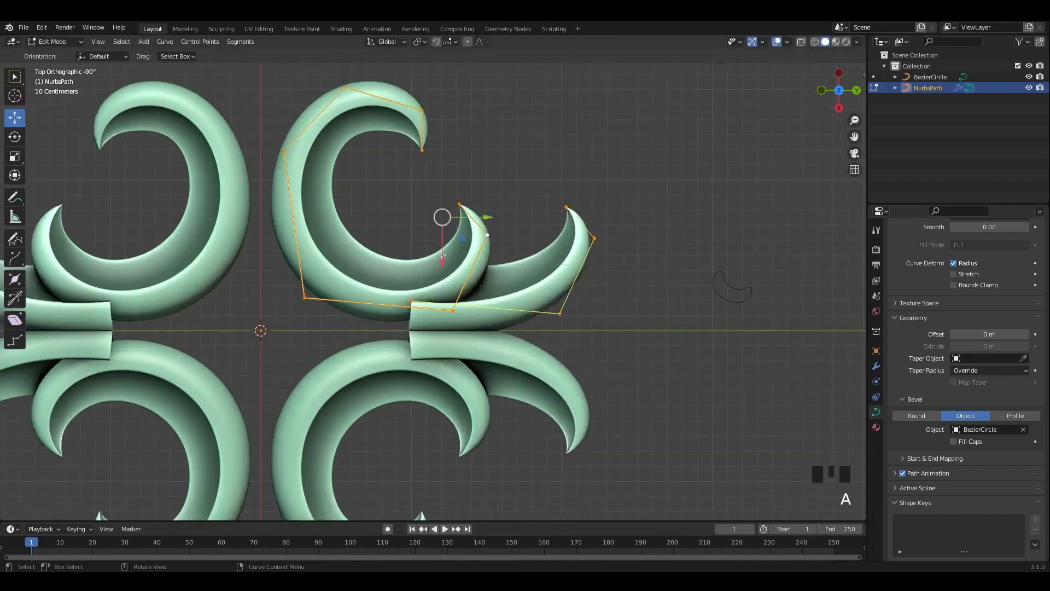
left_click_drag(441, 241, 440, 239)
left_click(534, 275)
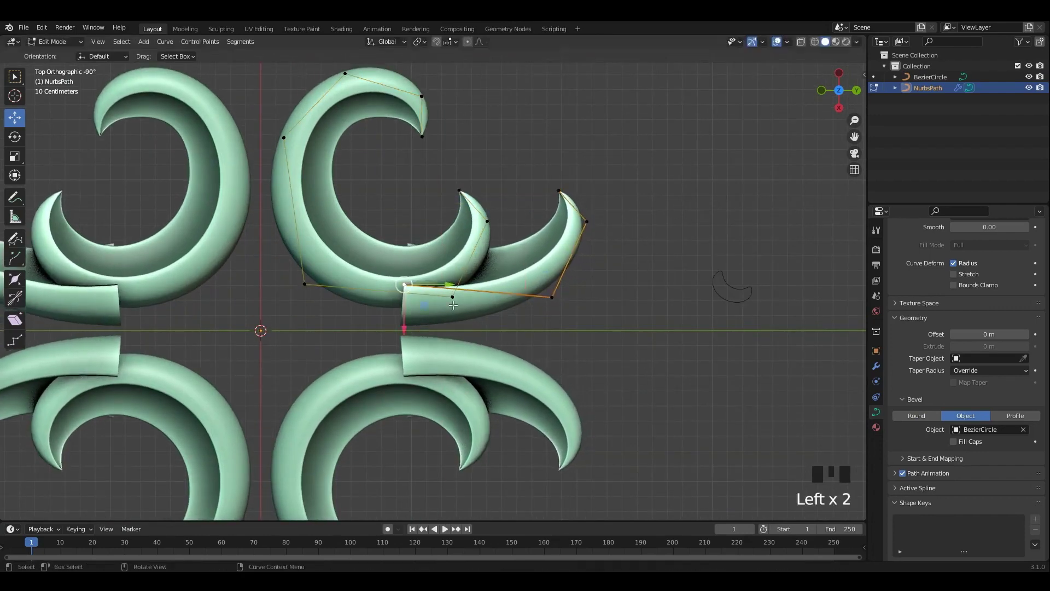